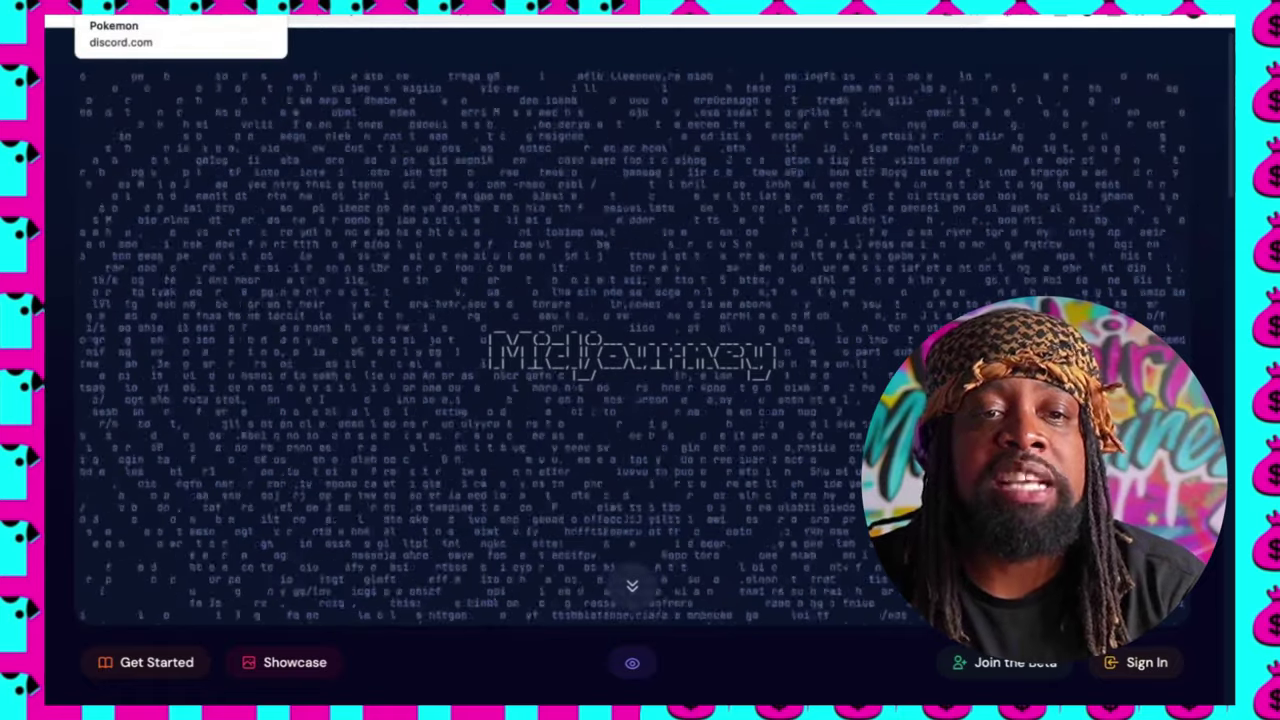
# - Review the Midjourney subscription plan comparison, including monthly cost, GPU time and stealth mode
pyautogui.click(150, 12)
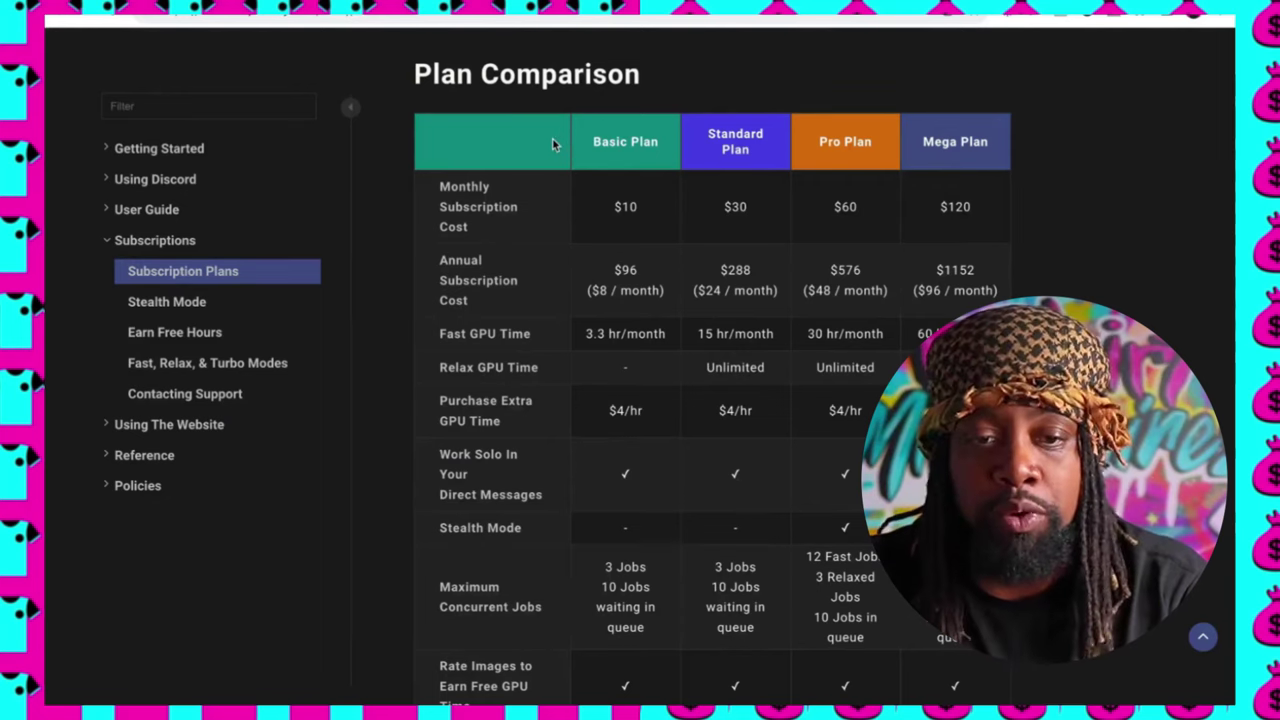
pyautogui.scroll(-1, 590, 198)
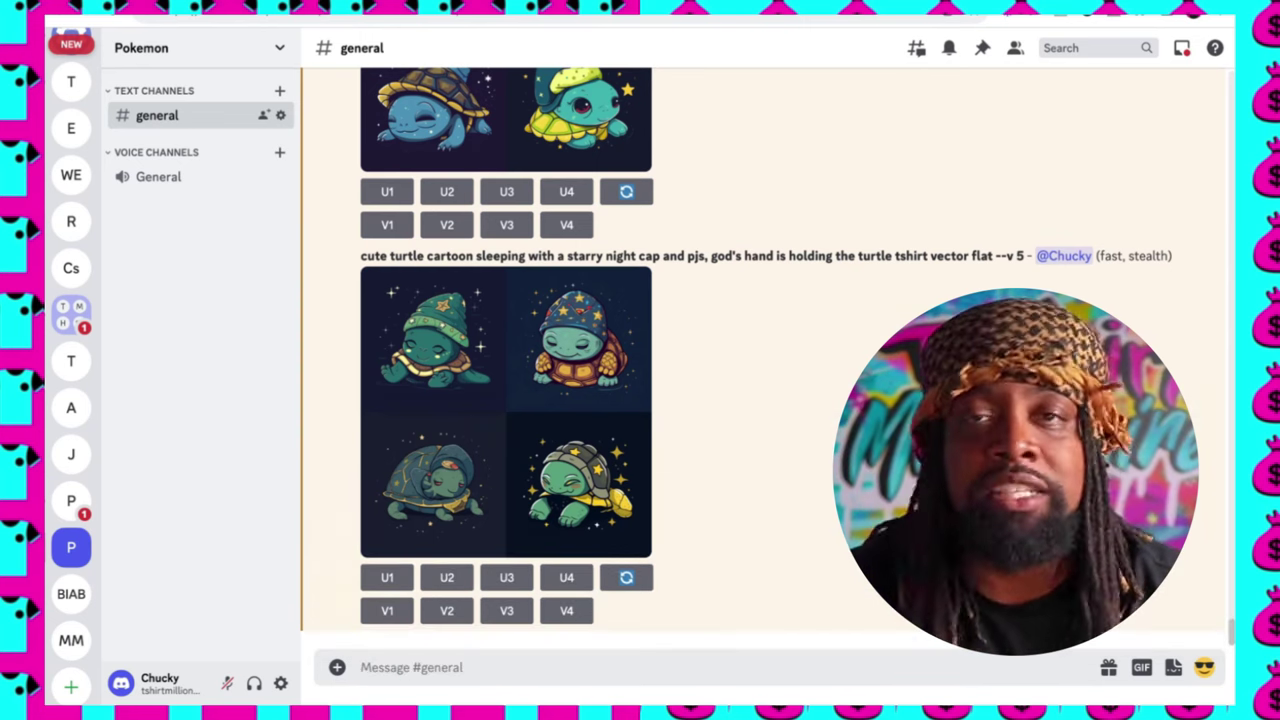
# - Enter the /imagine prompt "aporwave sunset knights full armor with sword, cute cartoon chibi, vector, very detailed, shining light glow, white background"
pyautogui.write('/im')
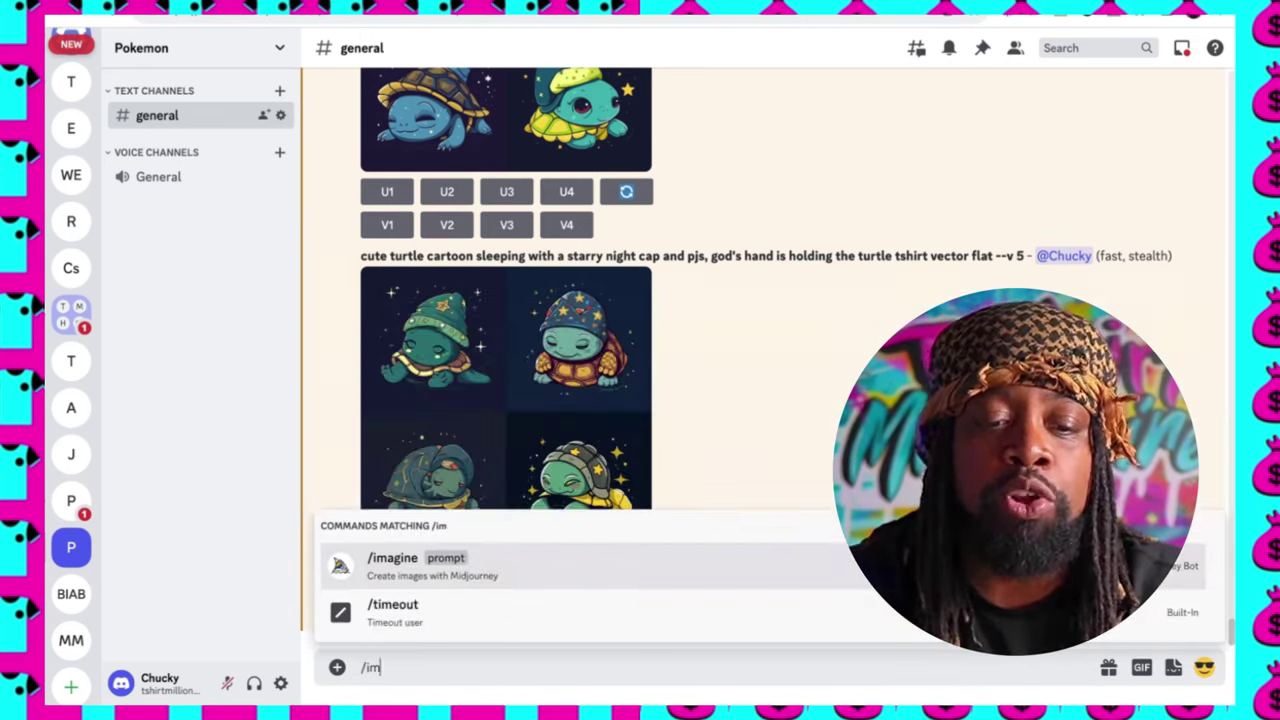
pyautogui.write('agine')
pyautogui.press('Tab')
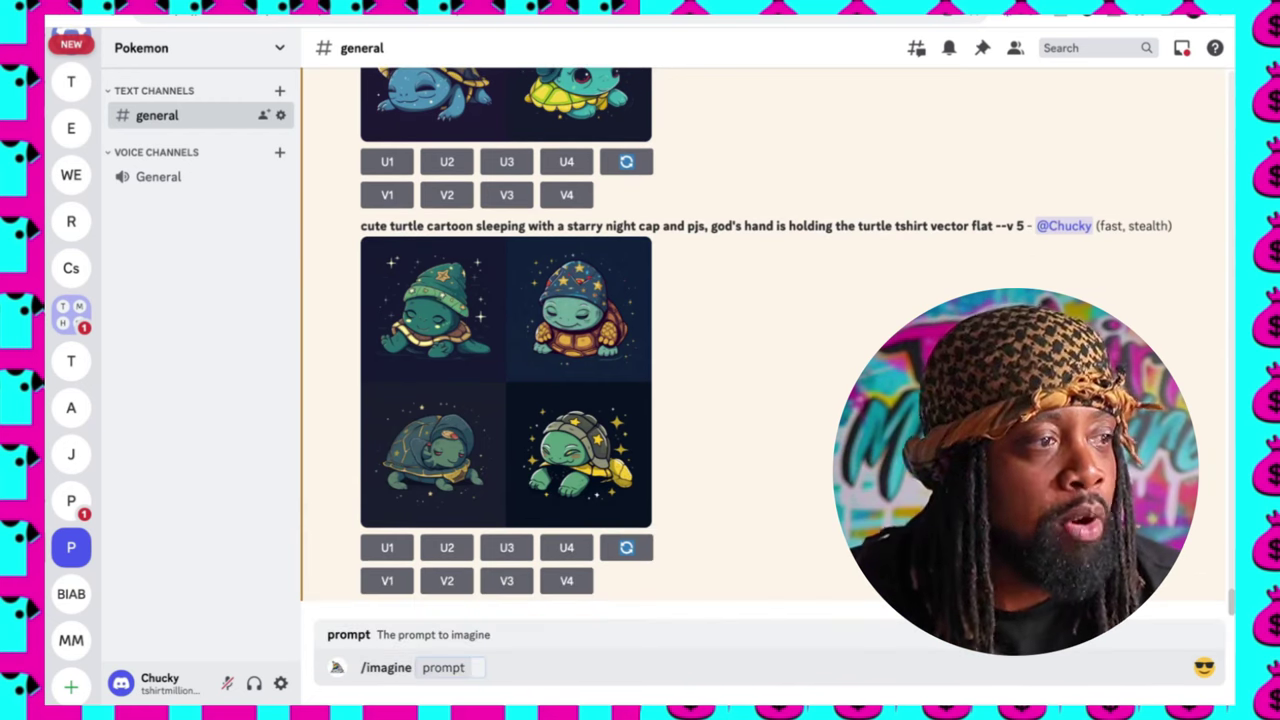
pyautogui.write('apor')
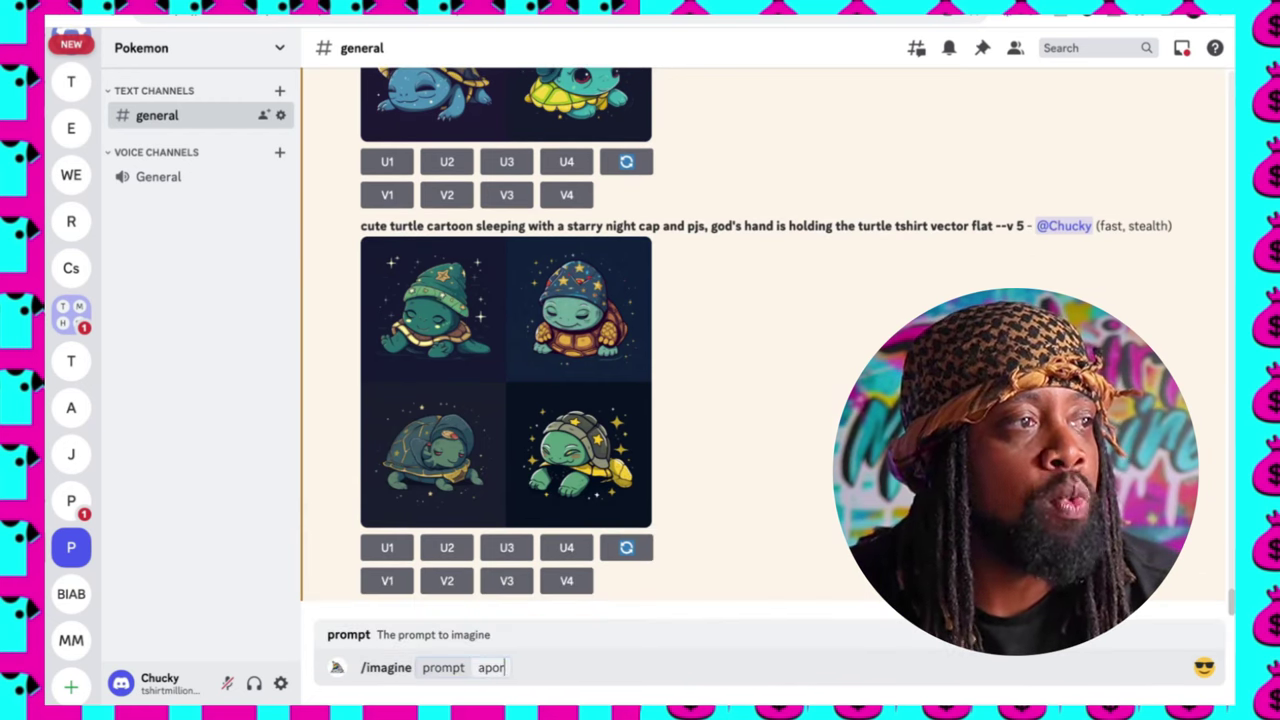
pyautogui.write('wave sunset knigh')
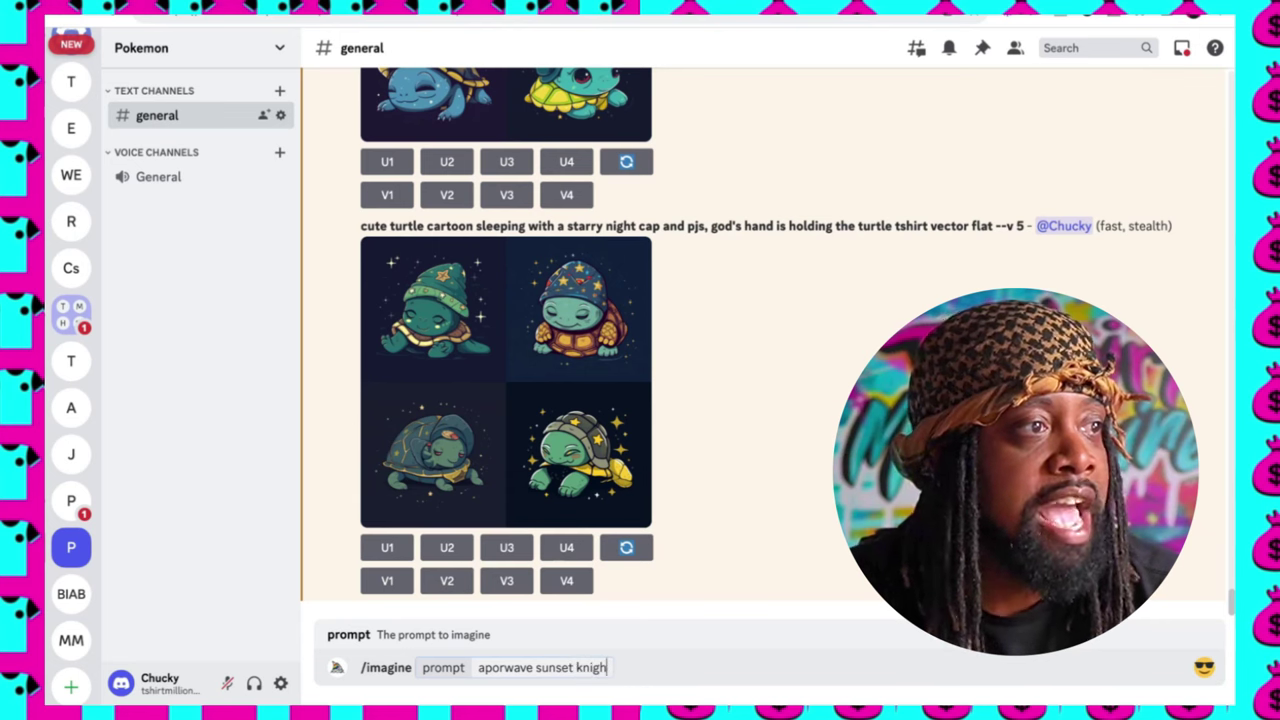
pyautogui.write('ts full armor with sword, cute')
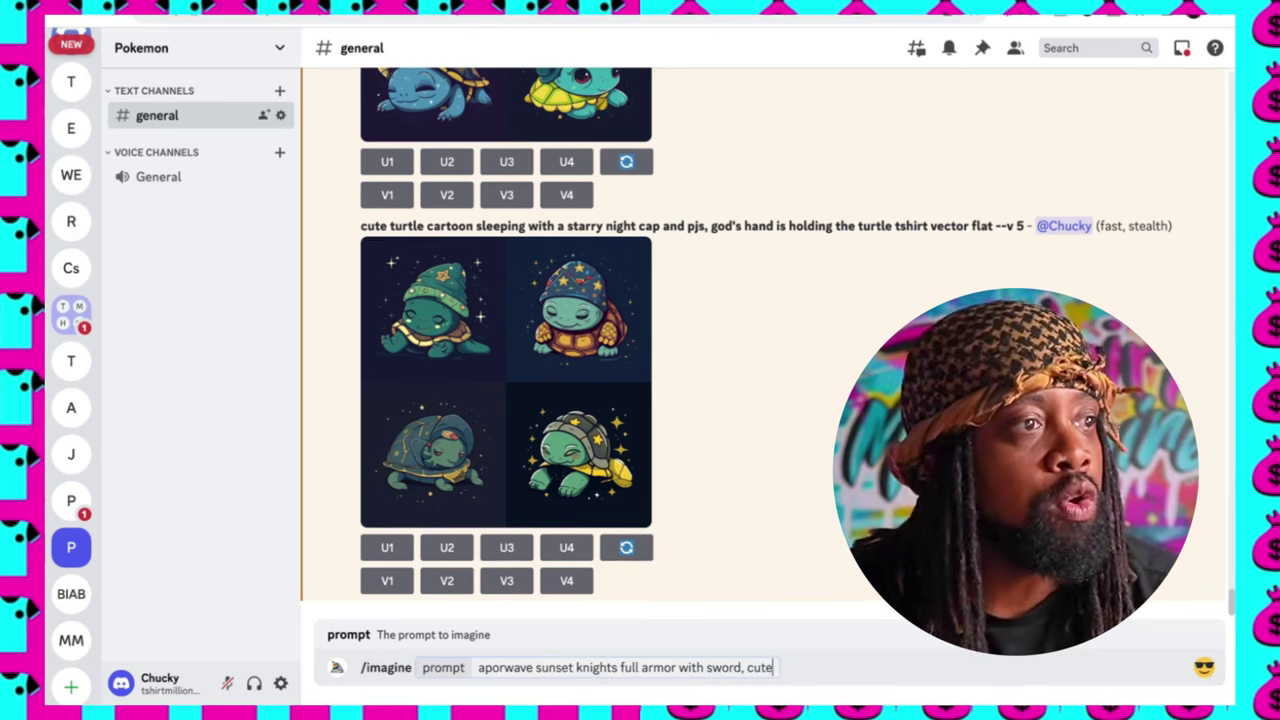
pyautogui.write(' cartoon chibi, vector, very detailed, shining light')
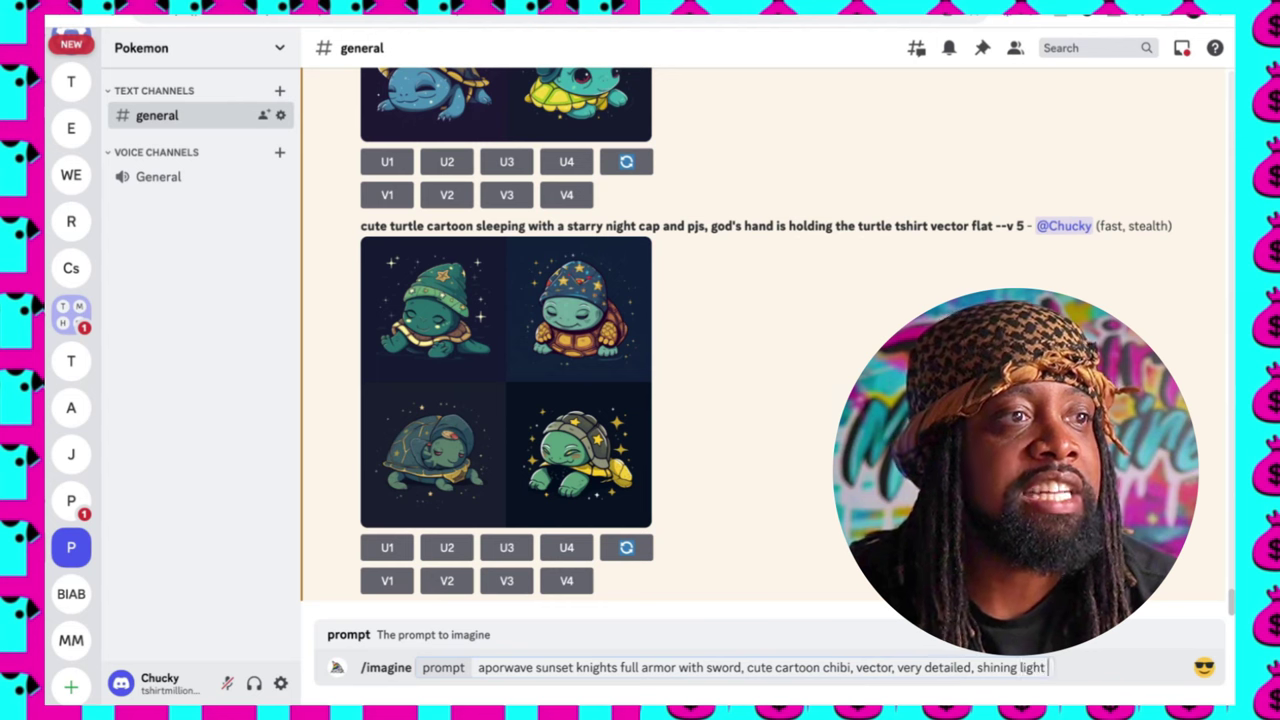
pyautogui.write('kground')
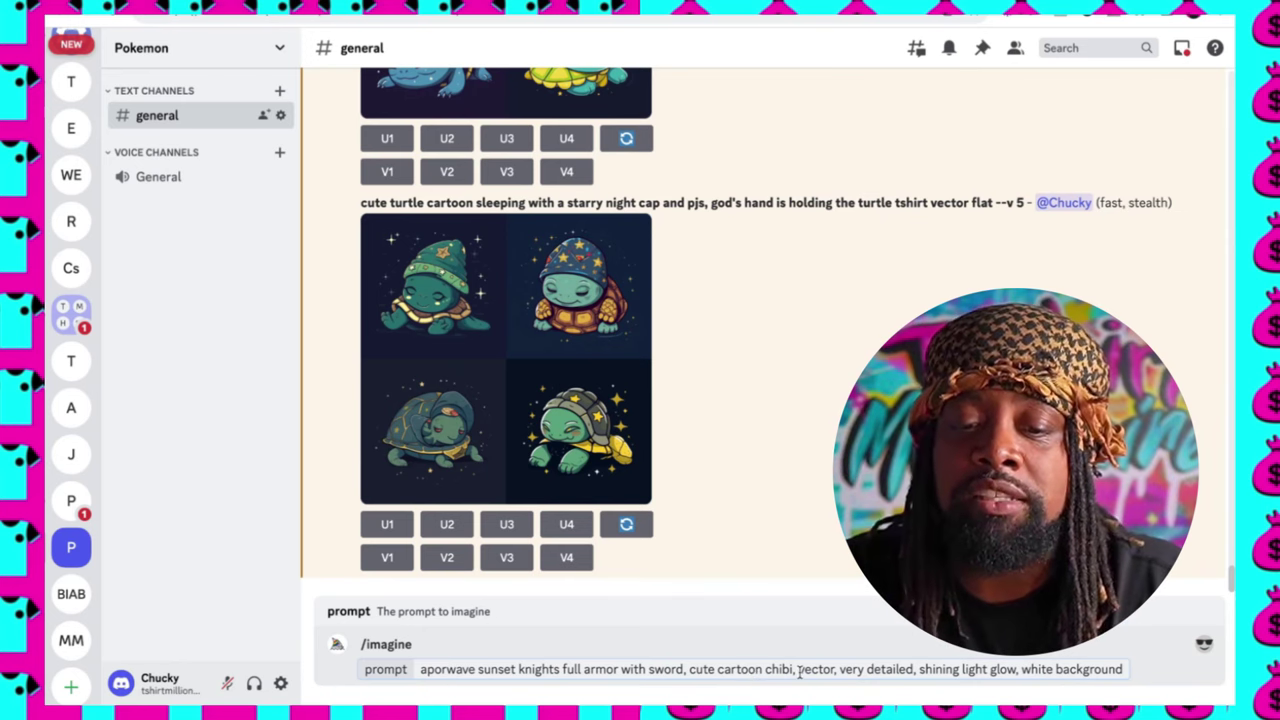
# - Highlight the terms "vector" and "white background" in the imagine prompt to point out the style keywords
pyautogui.moveTo(799, 673); pyautogui.dragTo(829, 676)
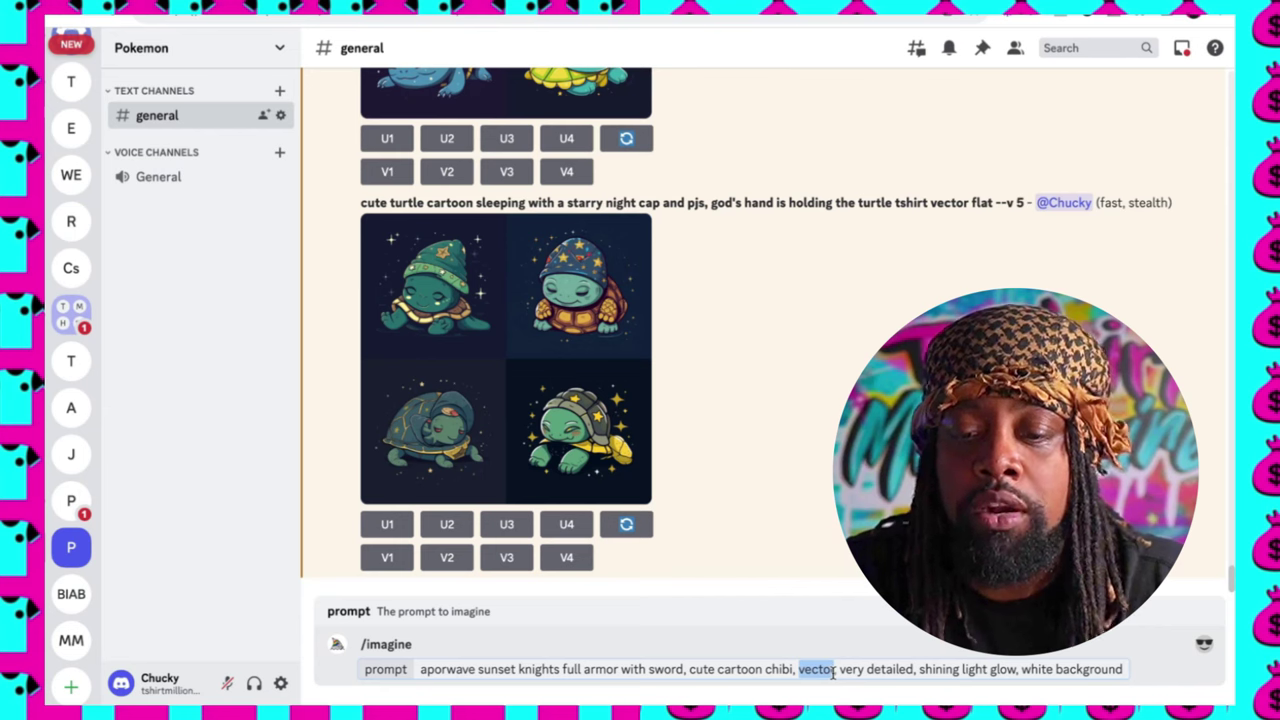
pyautogui.moveTo(1020, 669); pyautogui.dragTo(1029, 670)
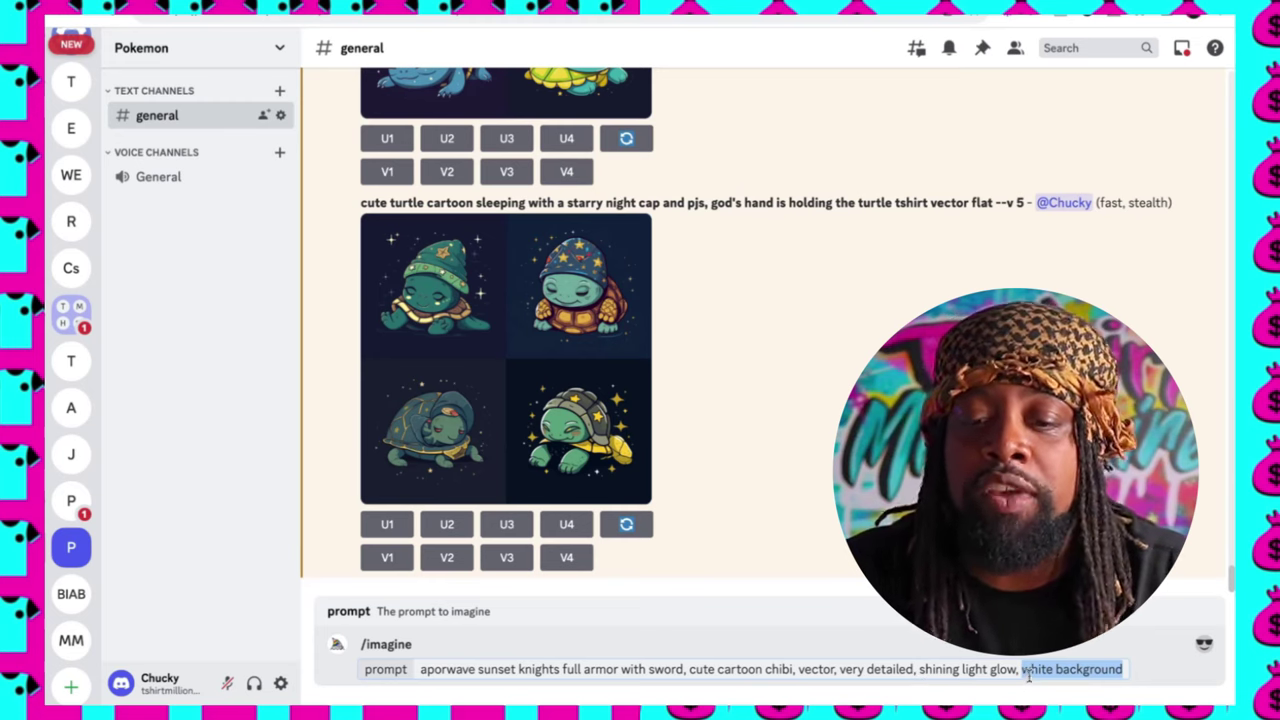
pyautogui.moveTo(1021, 672); pyautogui.dragTo(1179, 677)
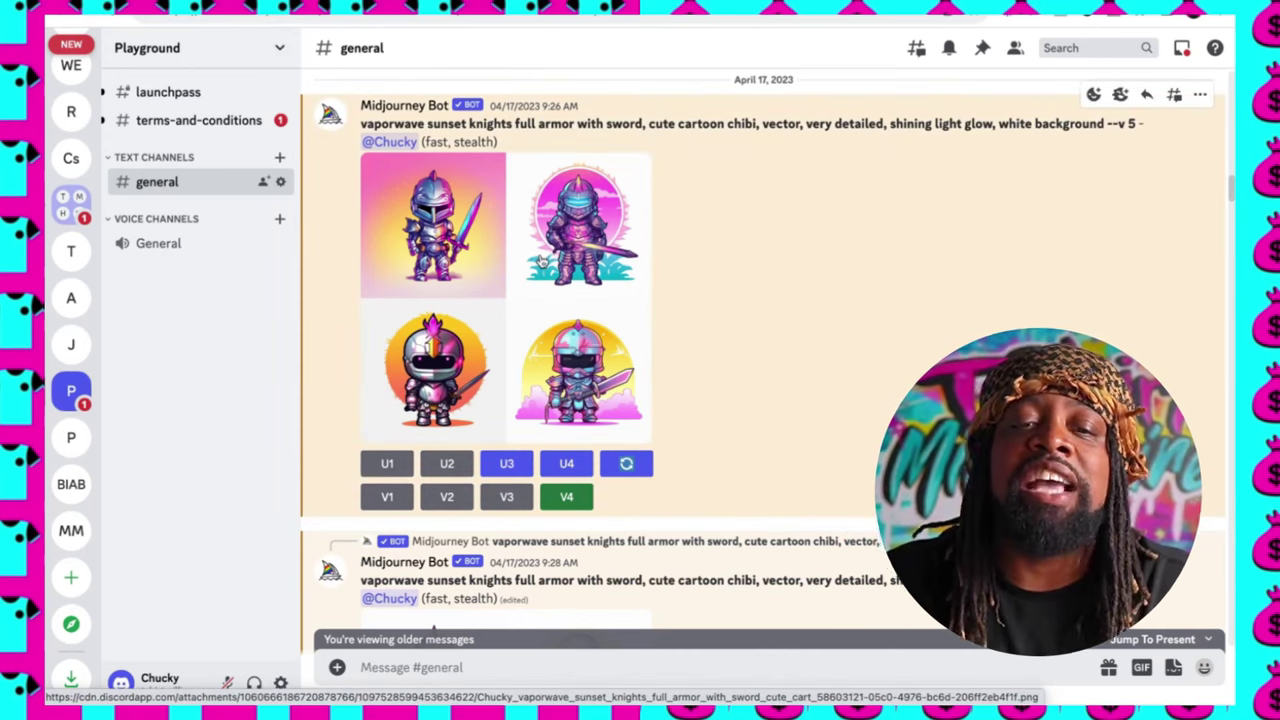
# - Enlarge the first grid of four vaporwave sunset knights in the Playground server and compare the designs
pyautogui.click(541, 263)
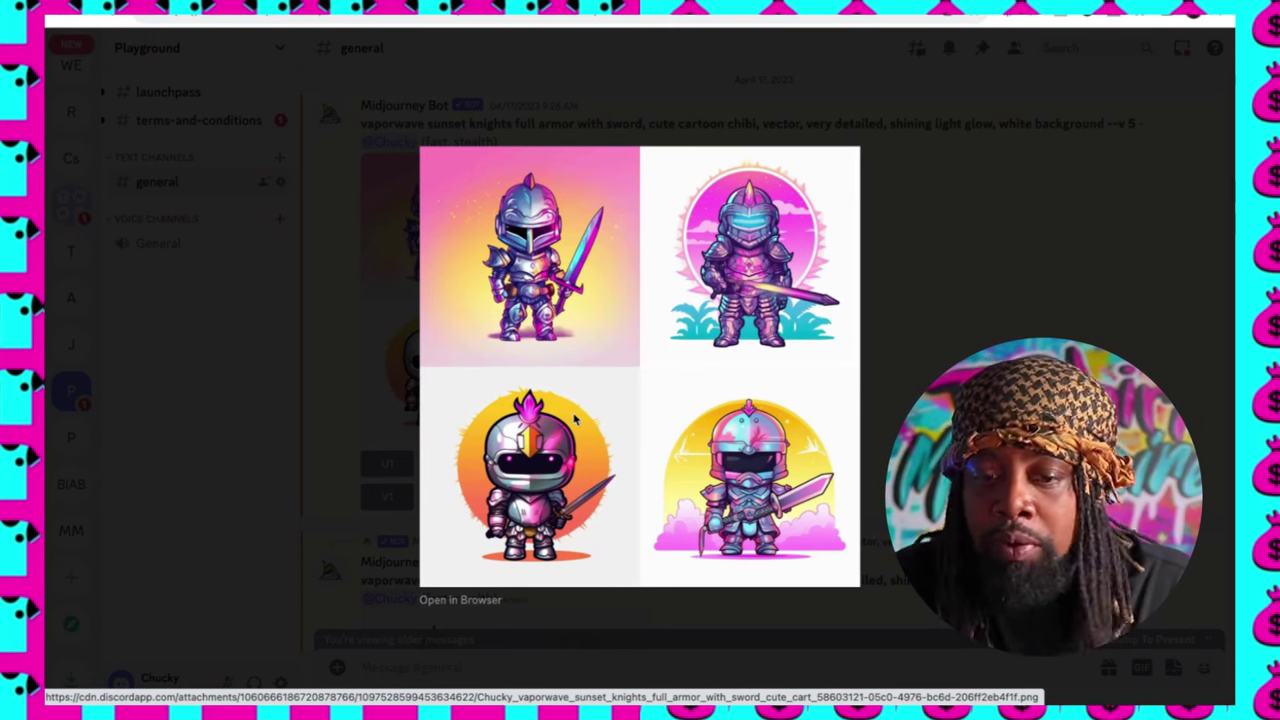
pyautogui.click(908, 331)
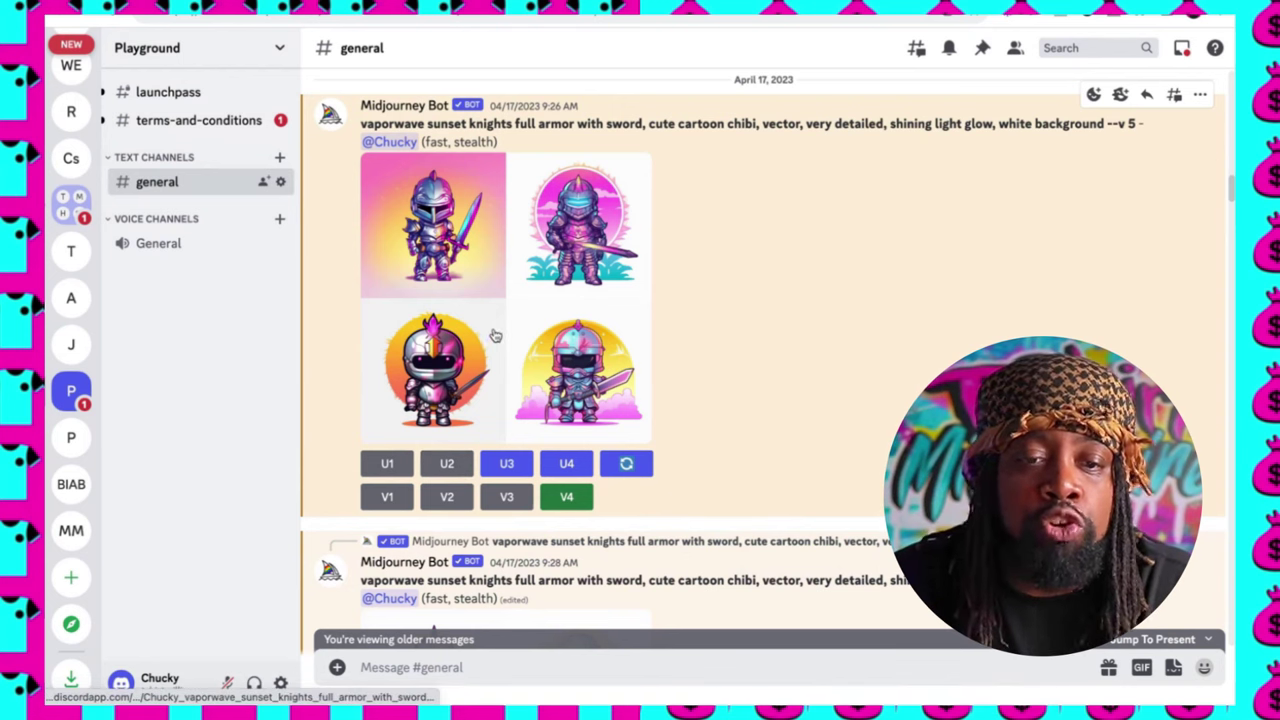
pyautogui.click(440, 230)
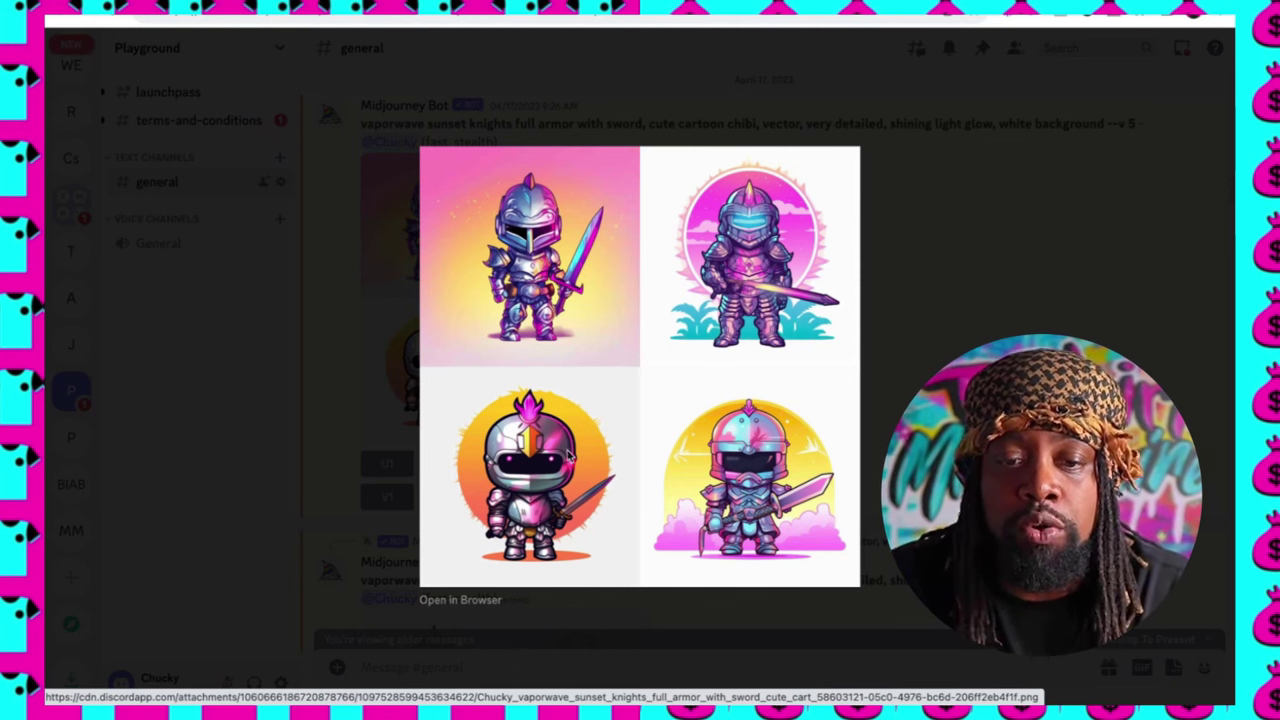
pyautogui.press('Escape')
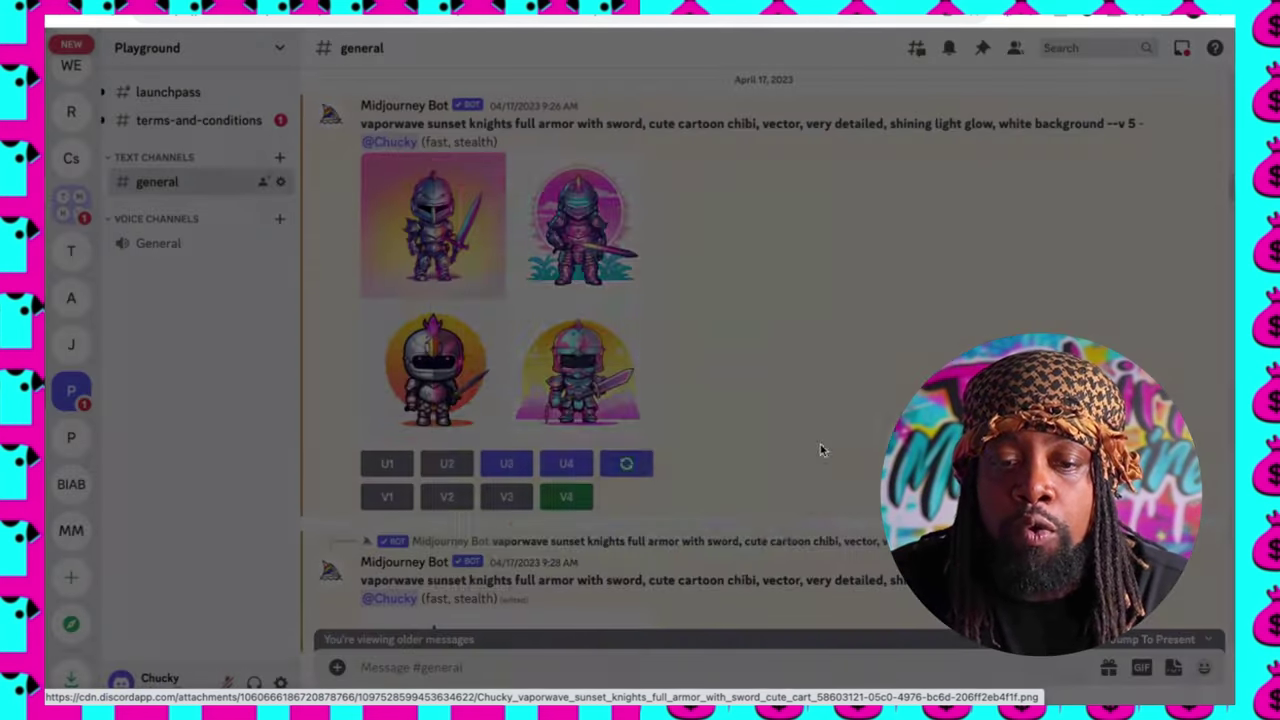
# - Examine the upscale choice for the third knight and the variation choice for the fourth against the enlarged grid
pyautogui.click(507, 466)
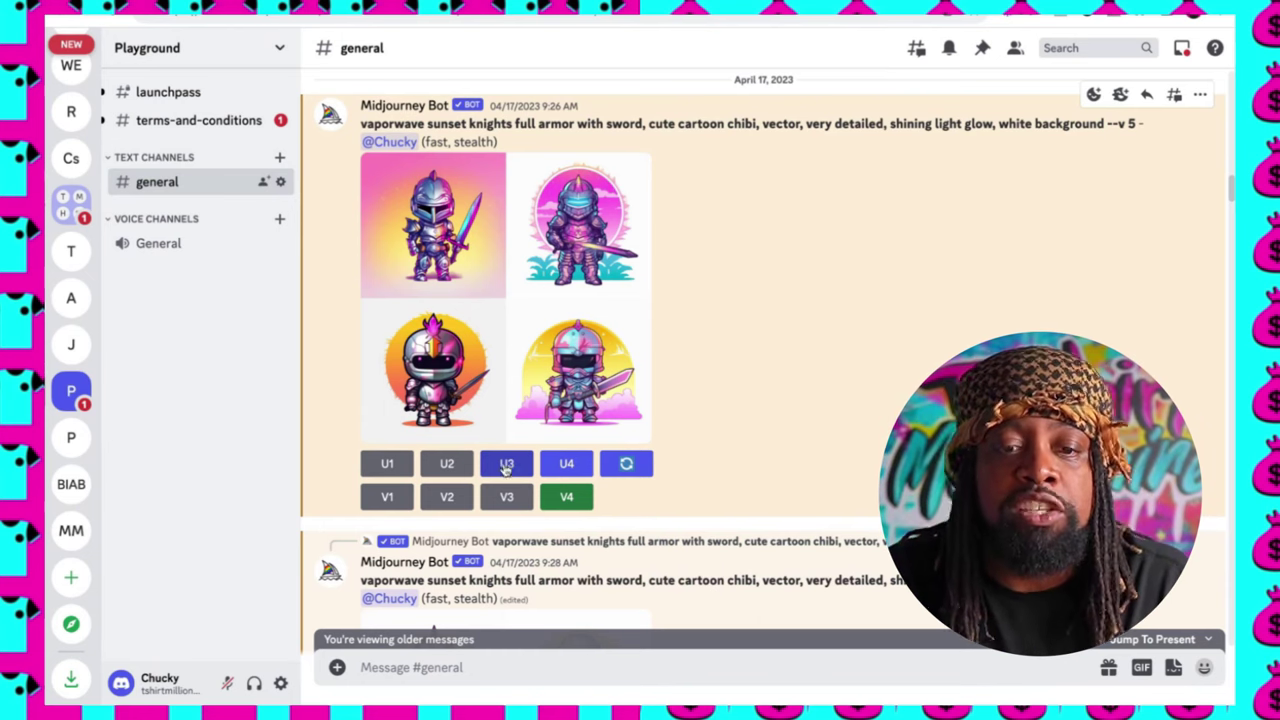
pyautogui.click(430, 370)
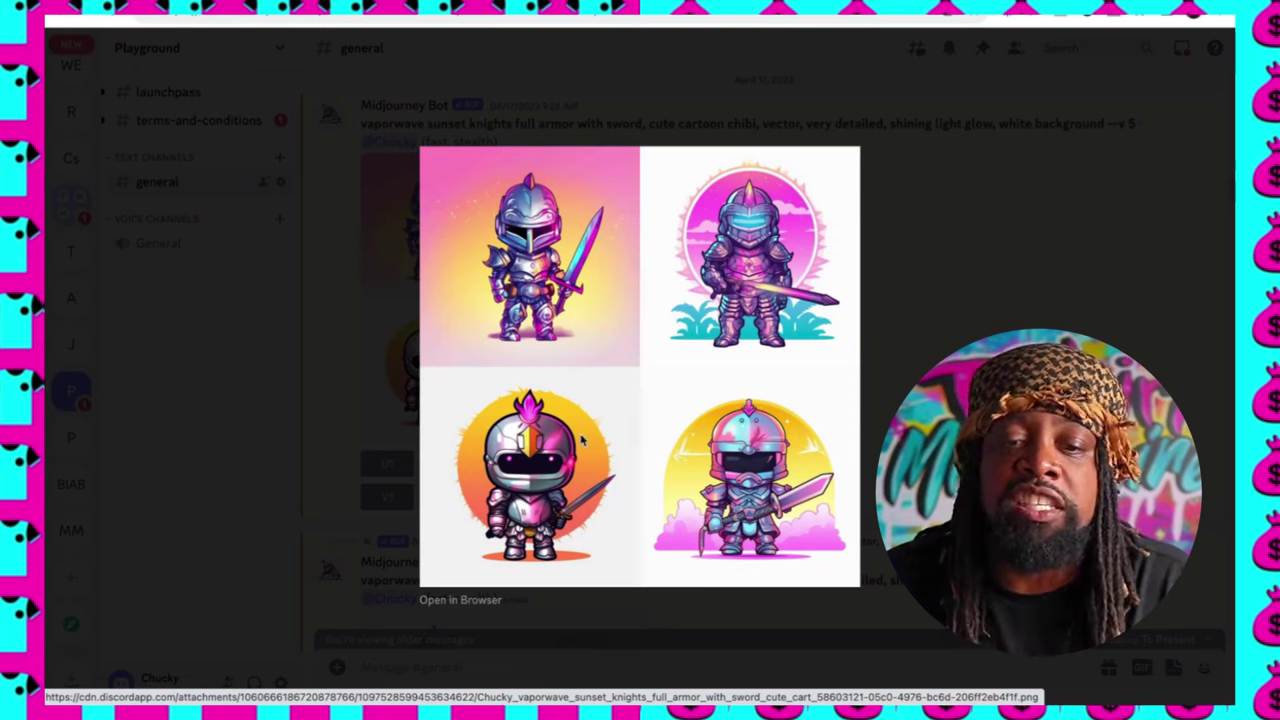
pyautogui.press('Escape')
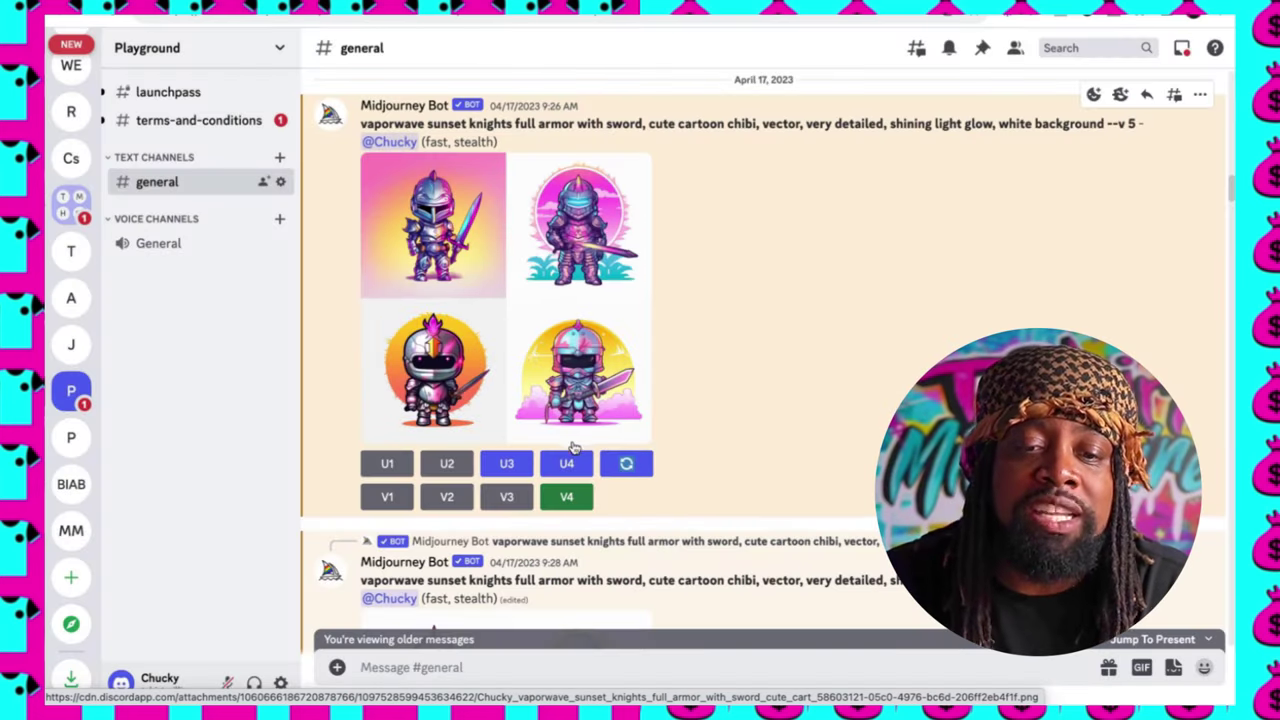
pyautogui.click(580, 392)
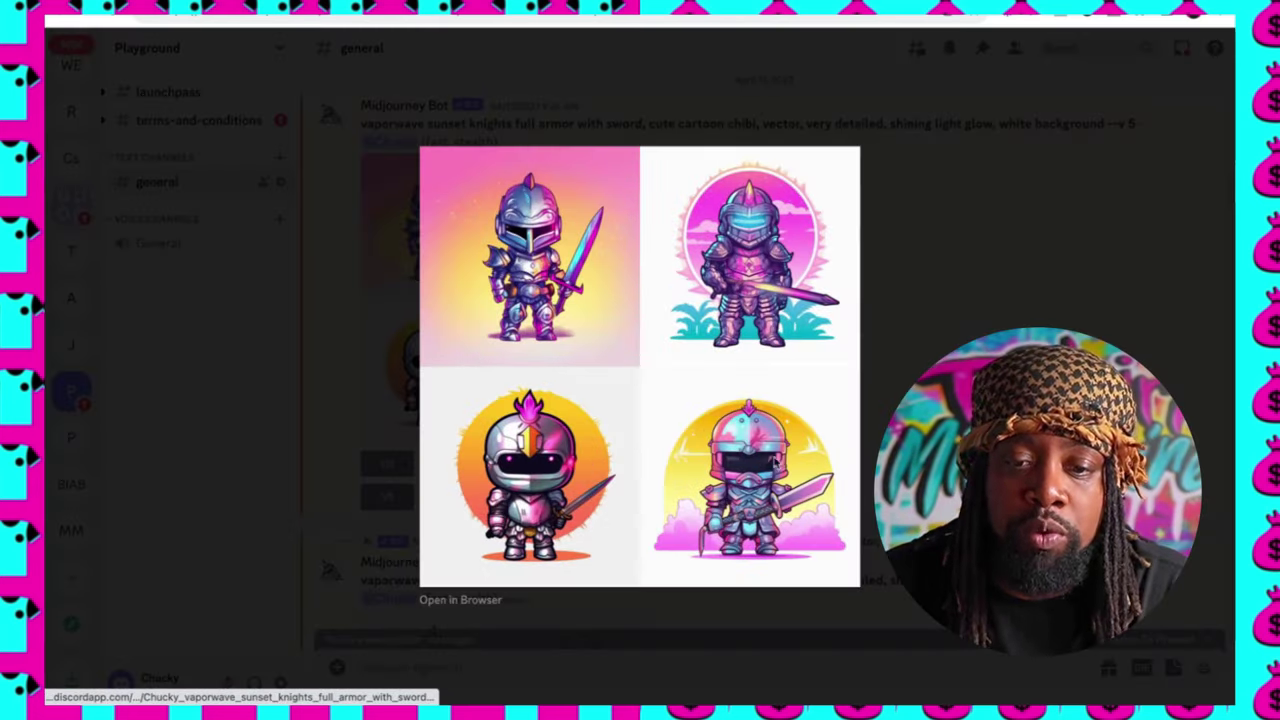
pyautogui.press('Escape')
pyautogui.click(567, 497)
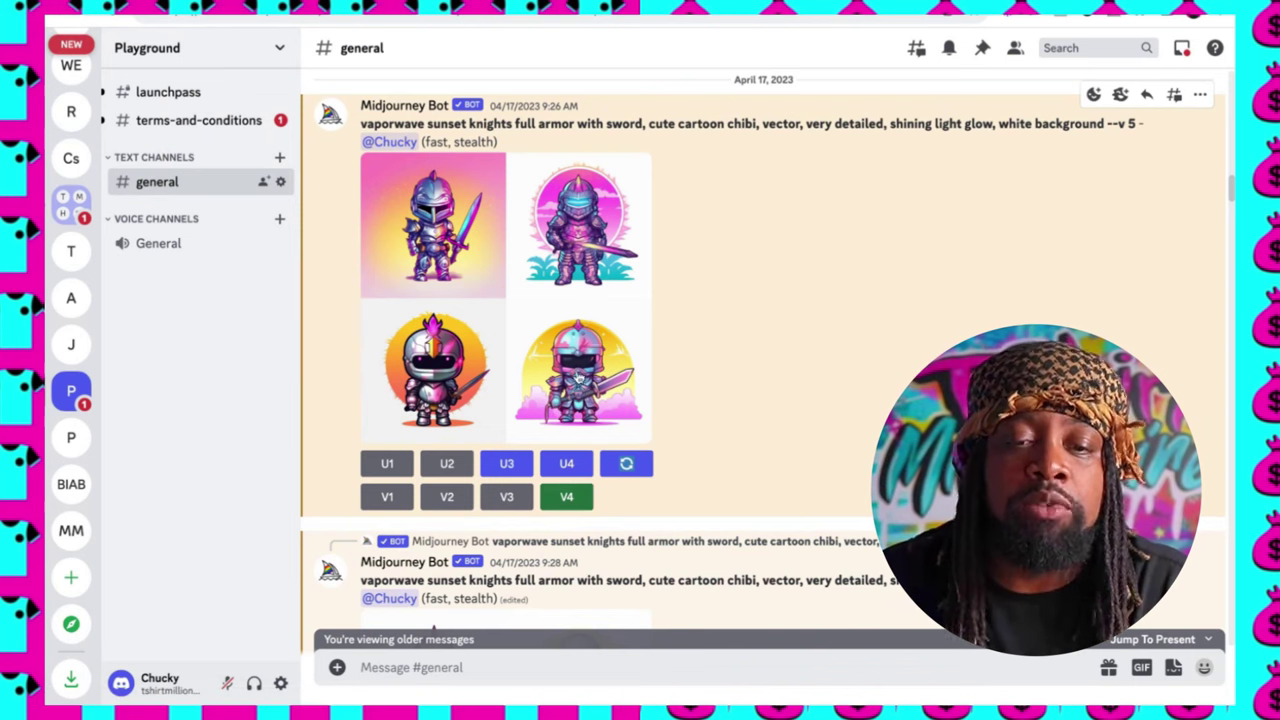
pyautogui.click(578, 378)
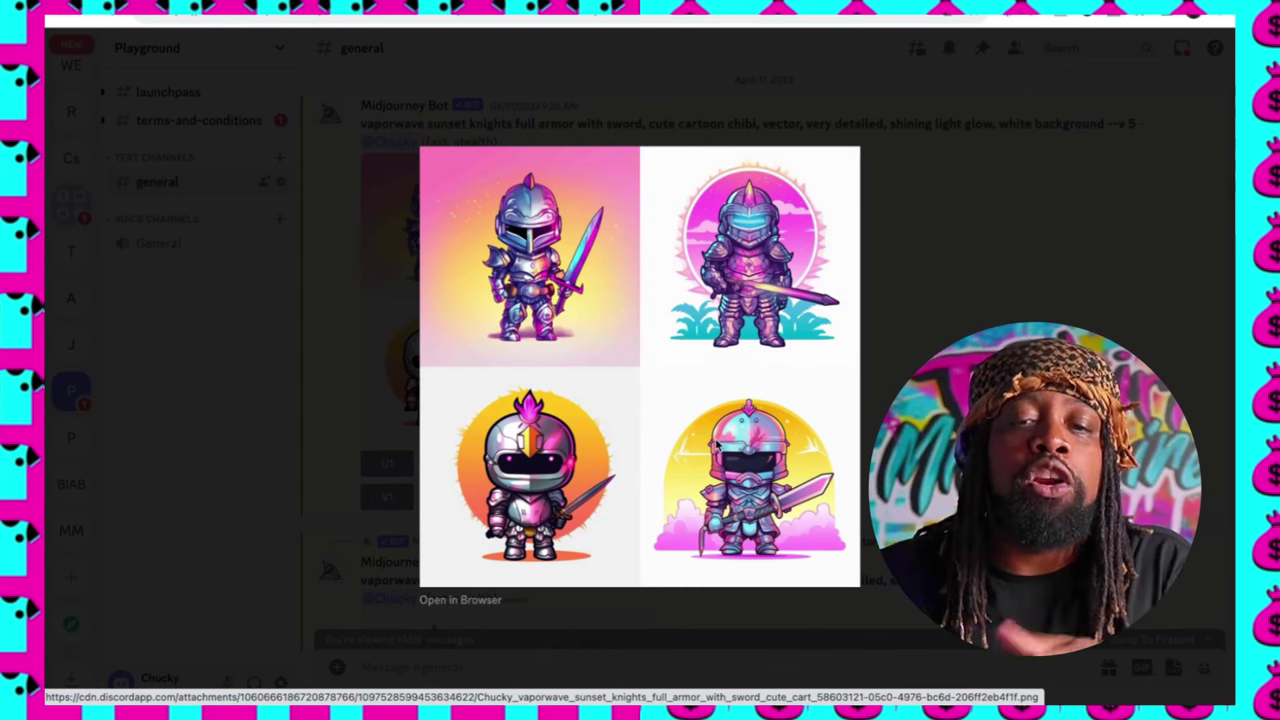
pyautogui.press('Escape')
# - View the grid of variations made from the fourth knight at enlarged size
pyautogui.scroll(-4, 800, 445)
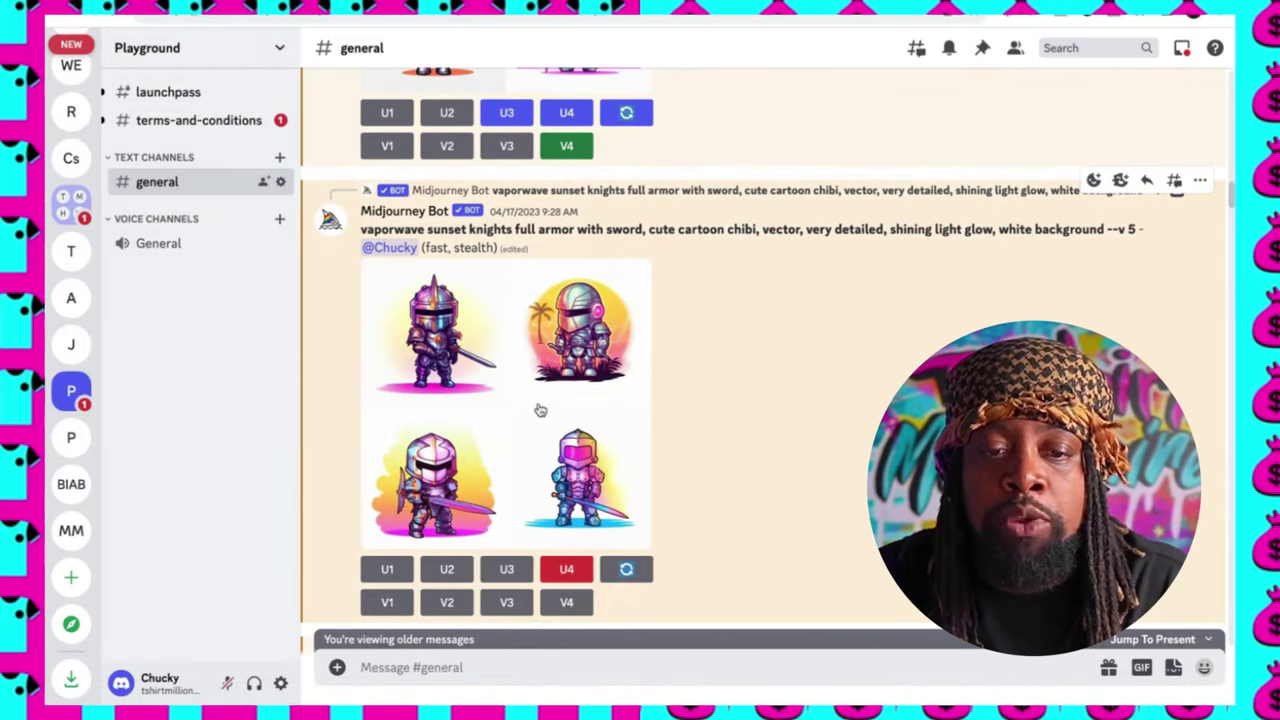
pyautogui.click(524, 420)
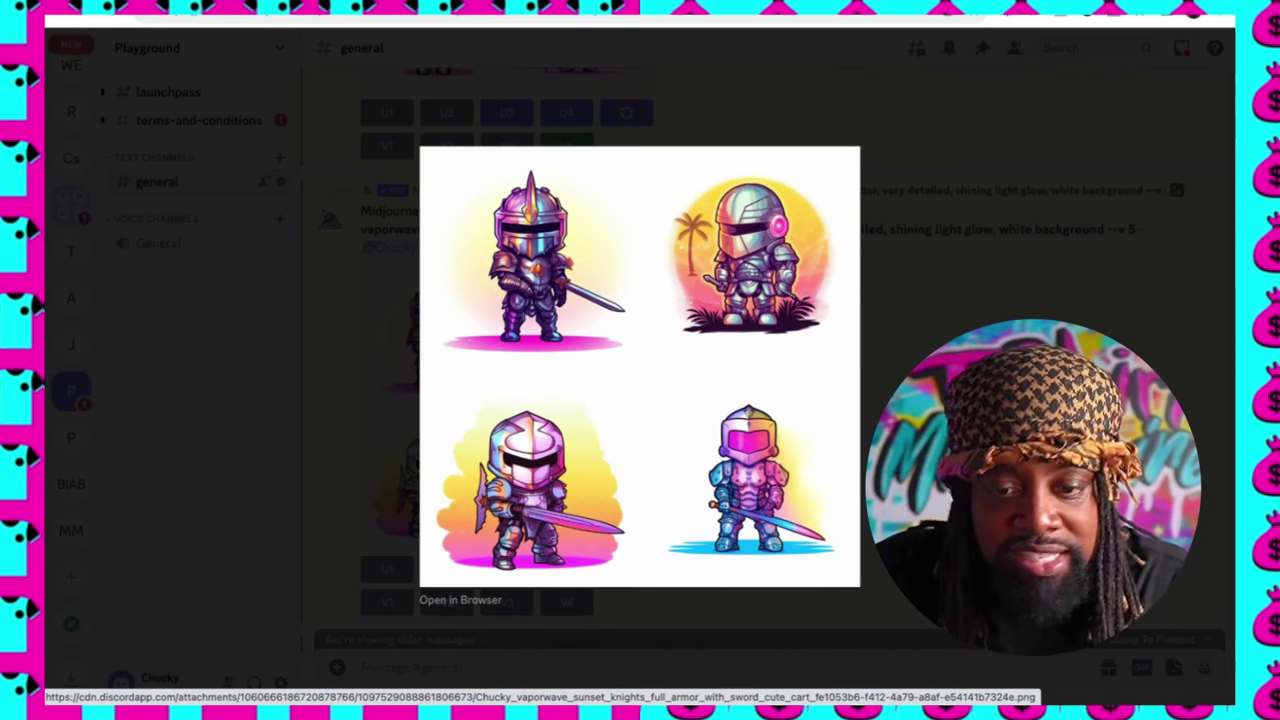
pyautogui.press('Escape')
# - Inspect the upscaled third knight with the orange sunset circle at enlarged size
pyautogui.scroll(-5, 820, 451)
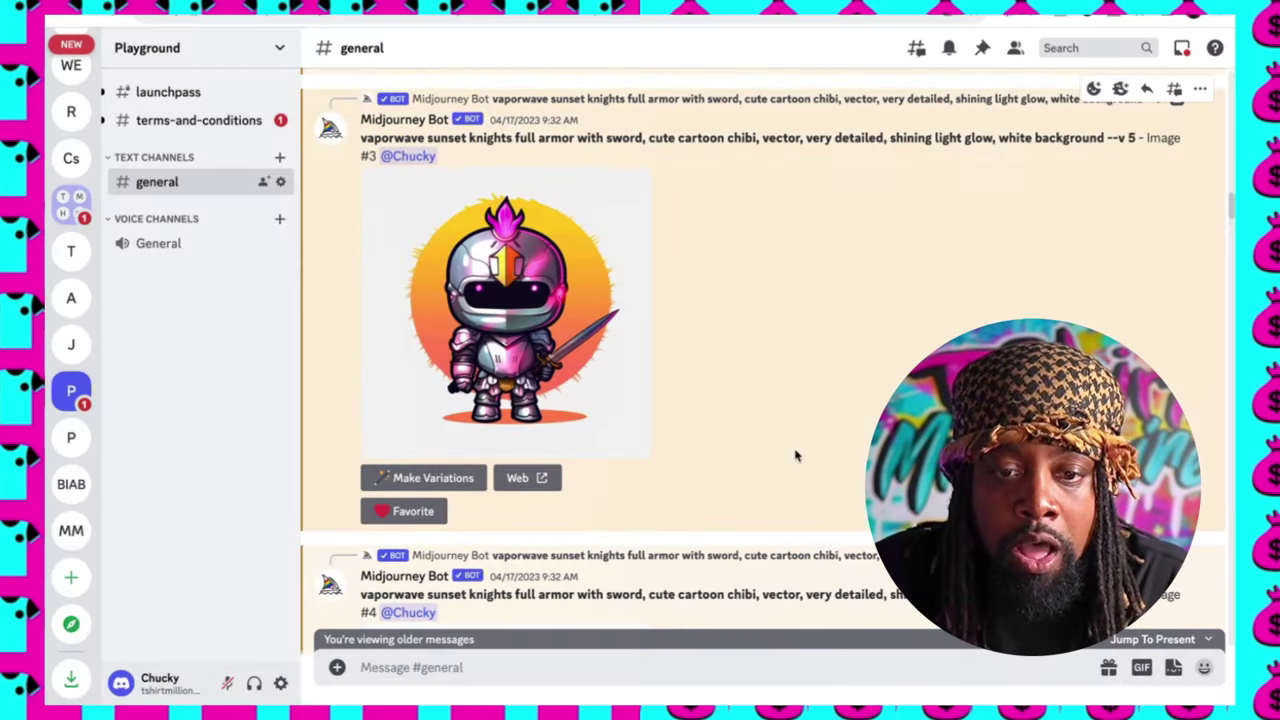
pyautogui.click(510, 298)
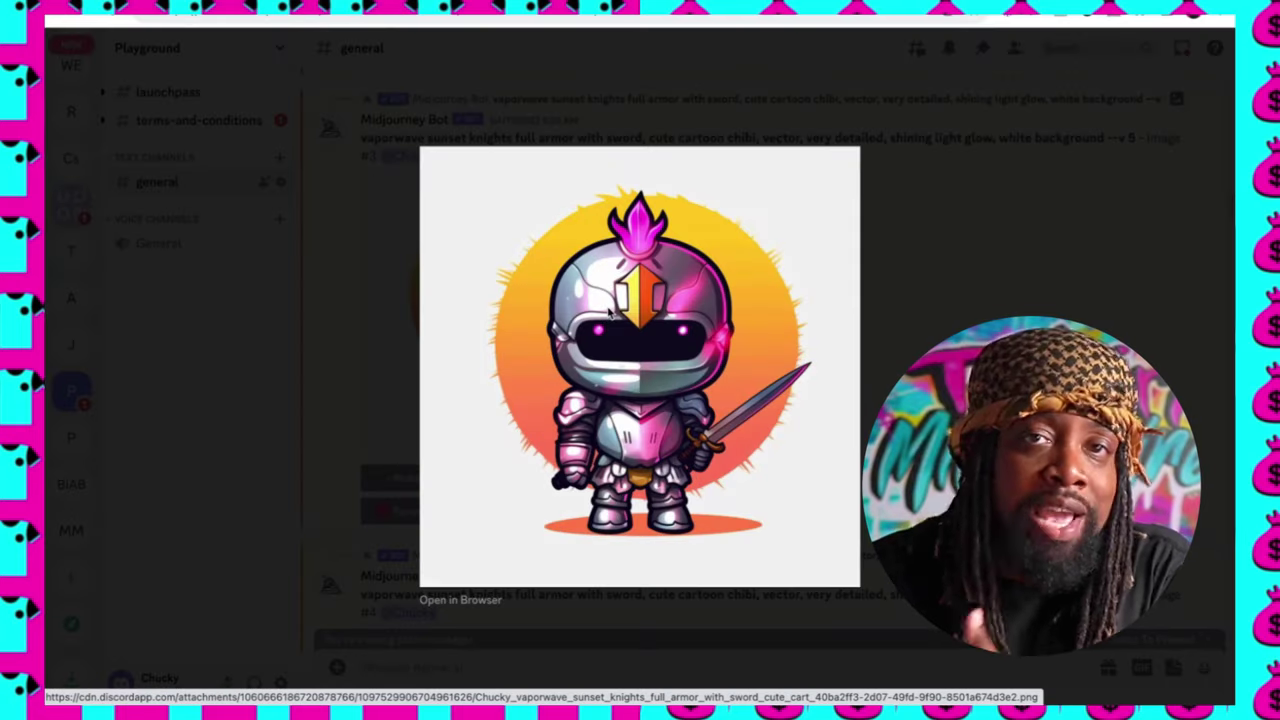
pyautogui.press('Escape')
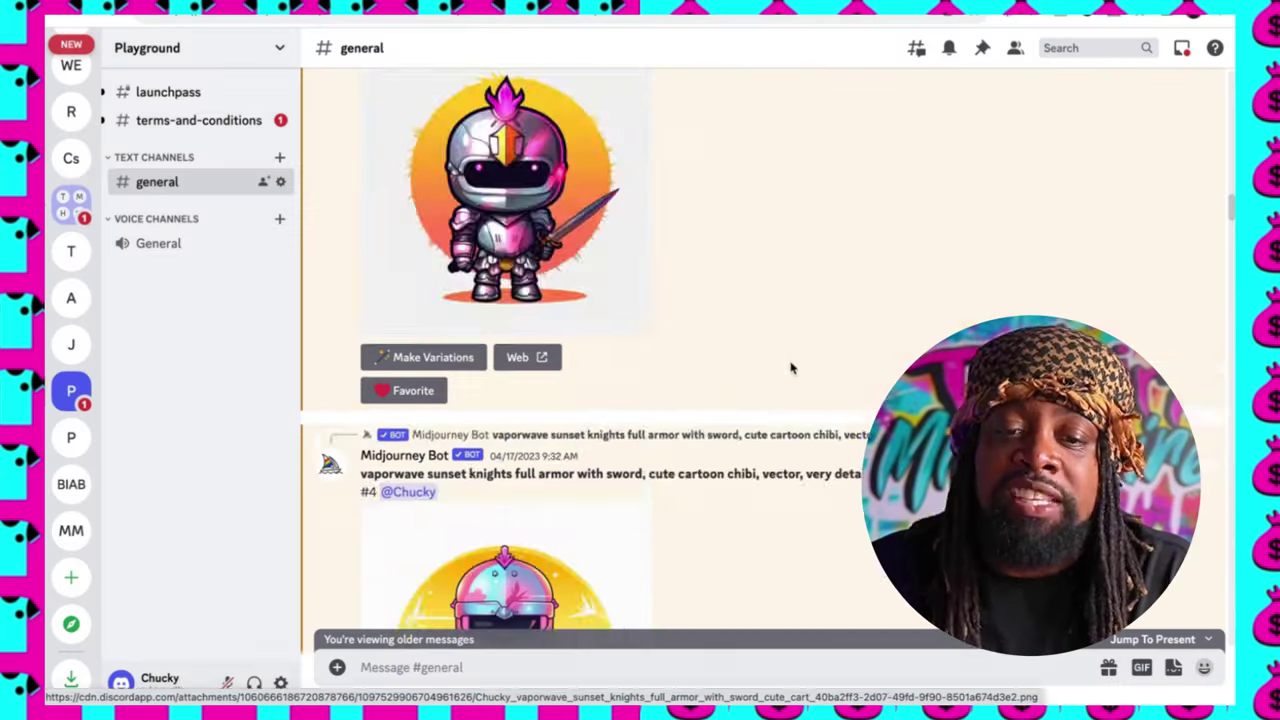
# - Inspect the upscaled fourth knight with the yellow sunset and pink clouds at enlarged size
pyautogui.scroll(-5, 485, 291)
pyautogui.click(485, 291)
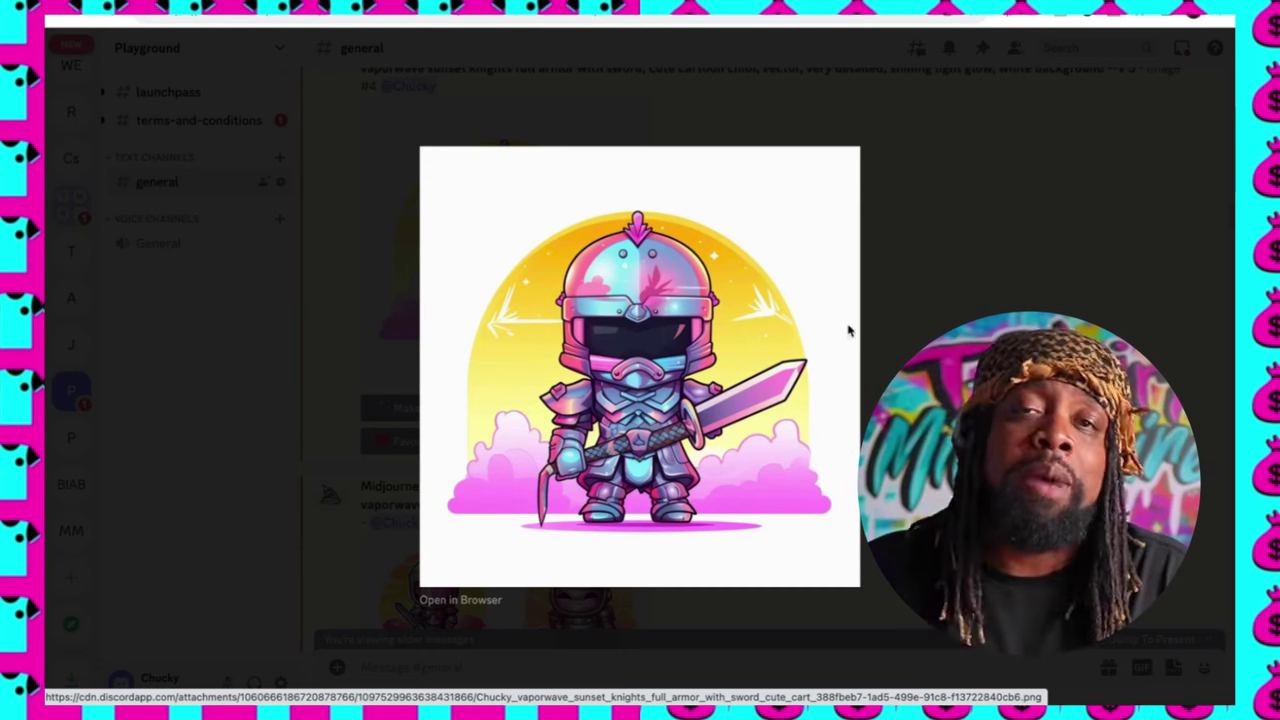
pyautogui.rightClick(646, 314)
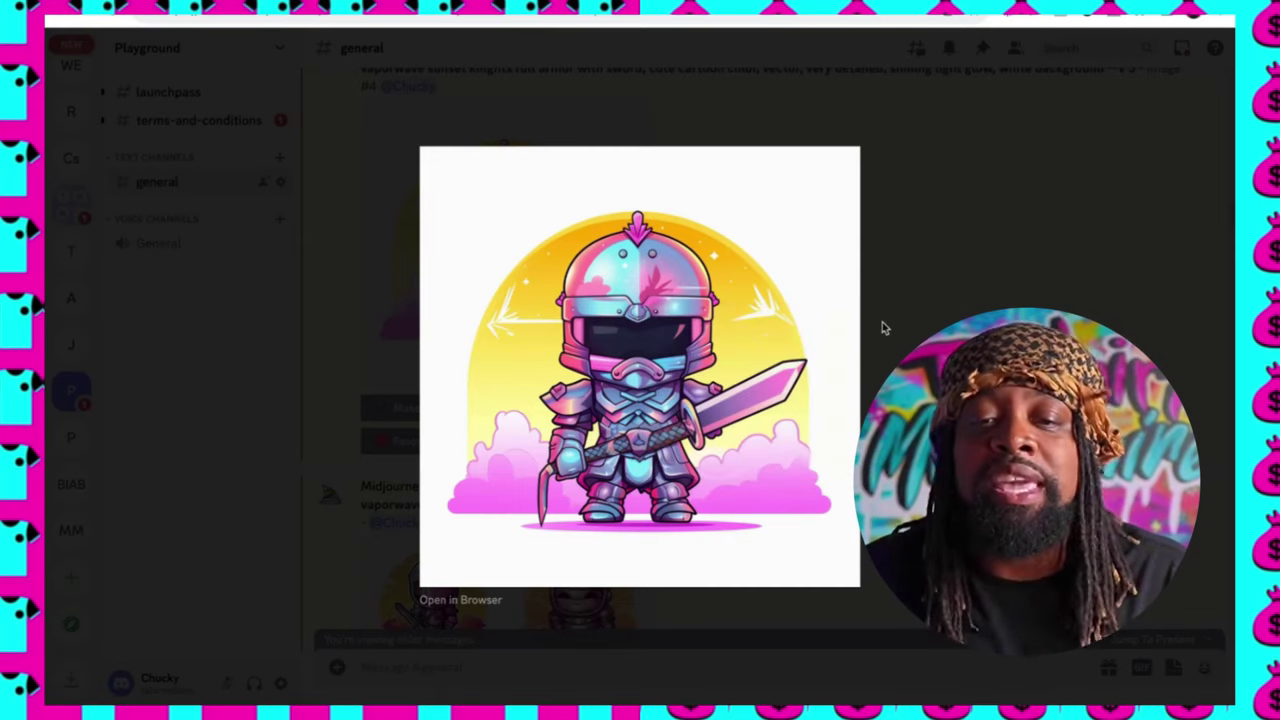
pyautogui.click(882, 322)
# - Browse the "smiling knights" and "jesus cross on front of helmet" results, and reopen the upscaled fourth knight from the original prompt
pyautogui.scroll(-3, 765, 343)
pyautogui.scroll(-10, 765, 343)
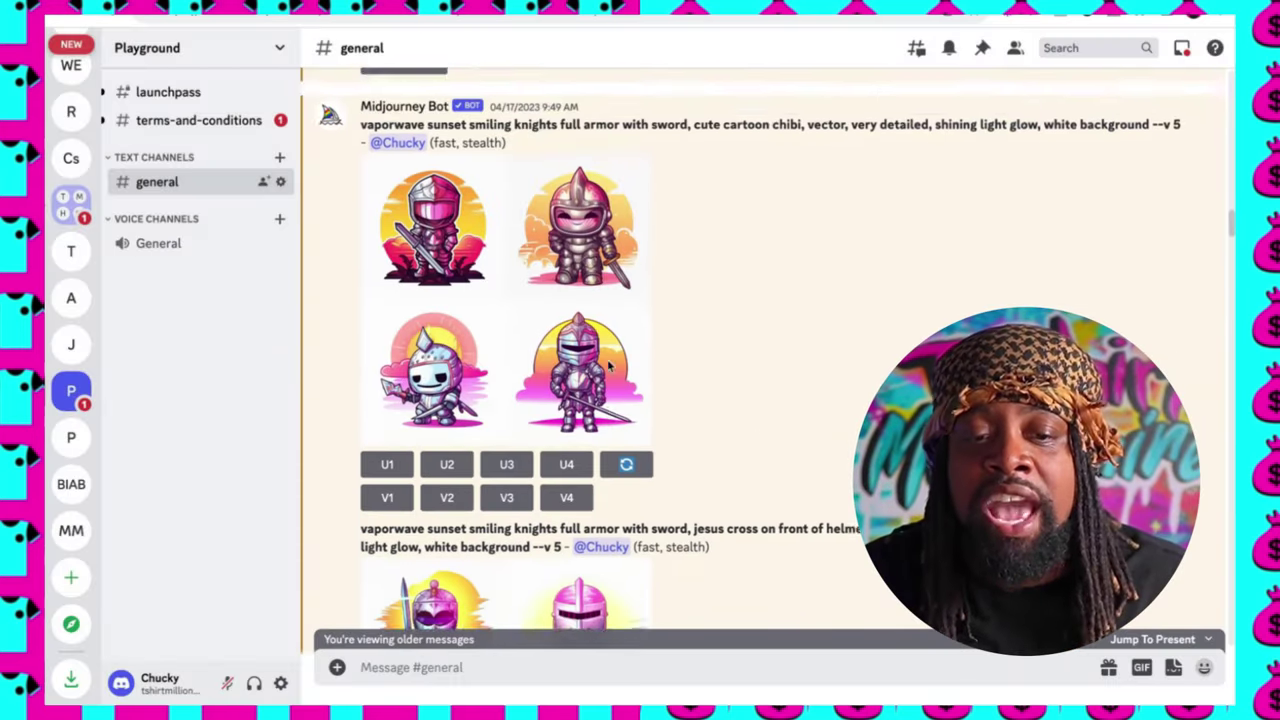
pyautogui.scroll(-10, 585, 440)
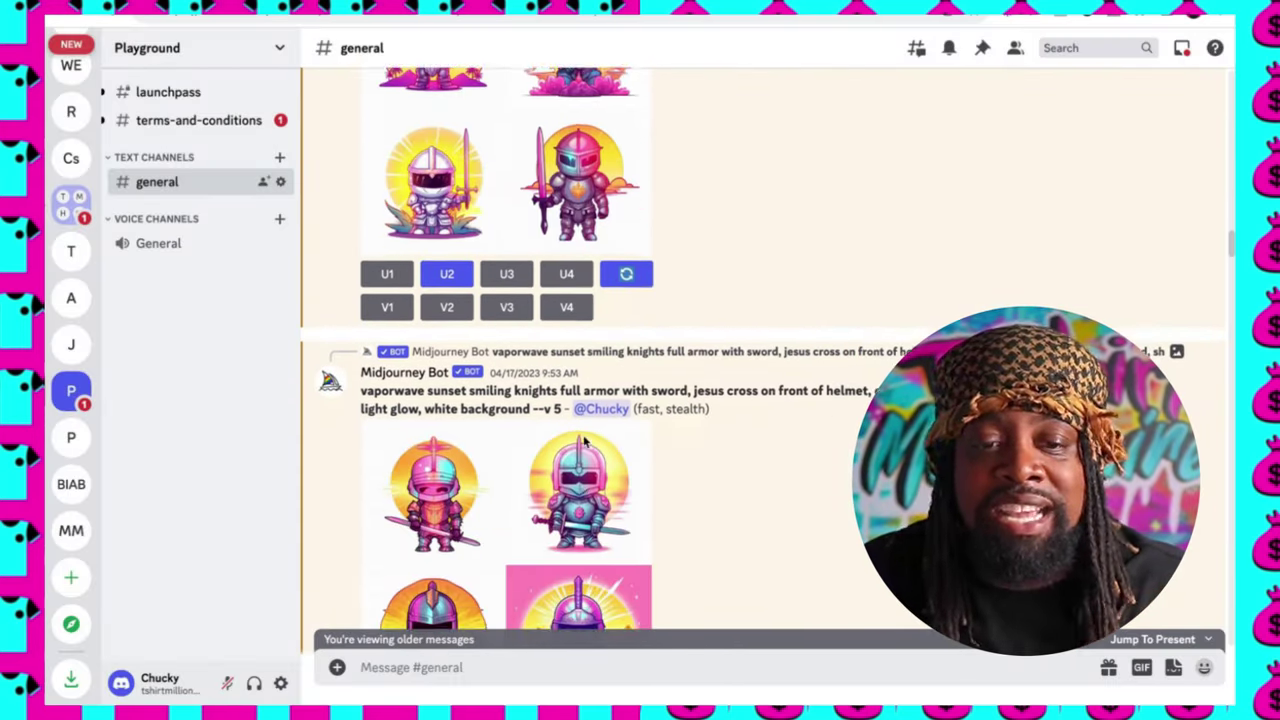
pyautogui.scroll(-10, 582, 447)
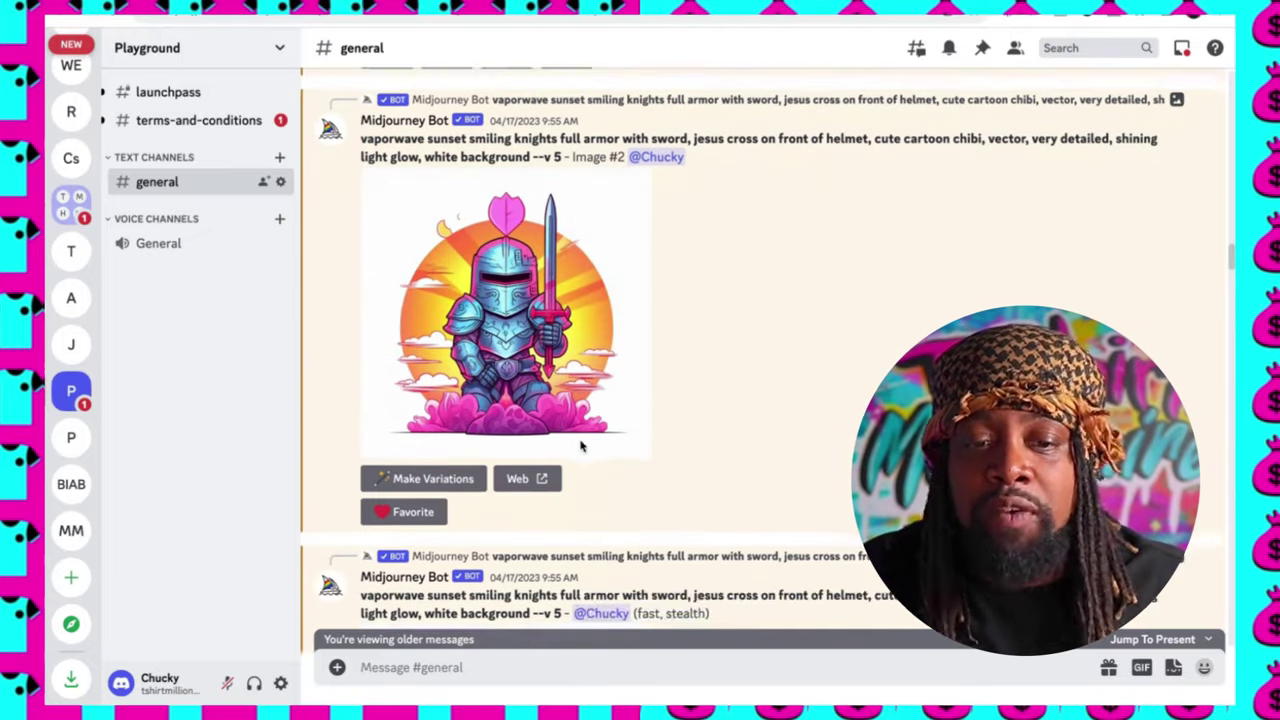
pyautogui.scroll(15, 583, 447)
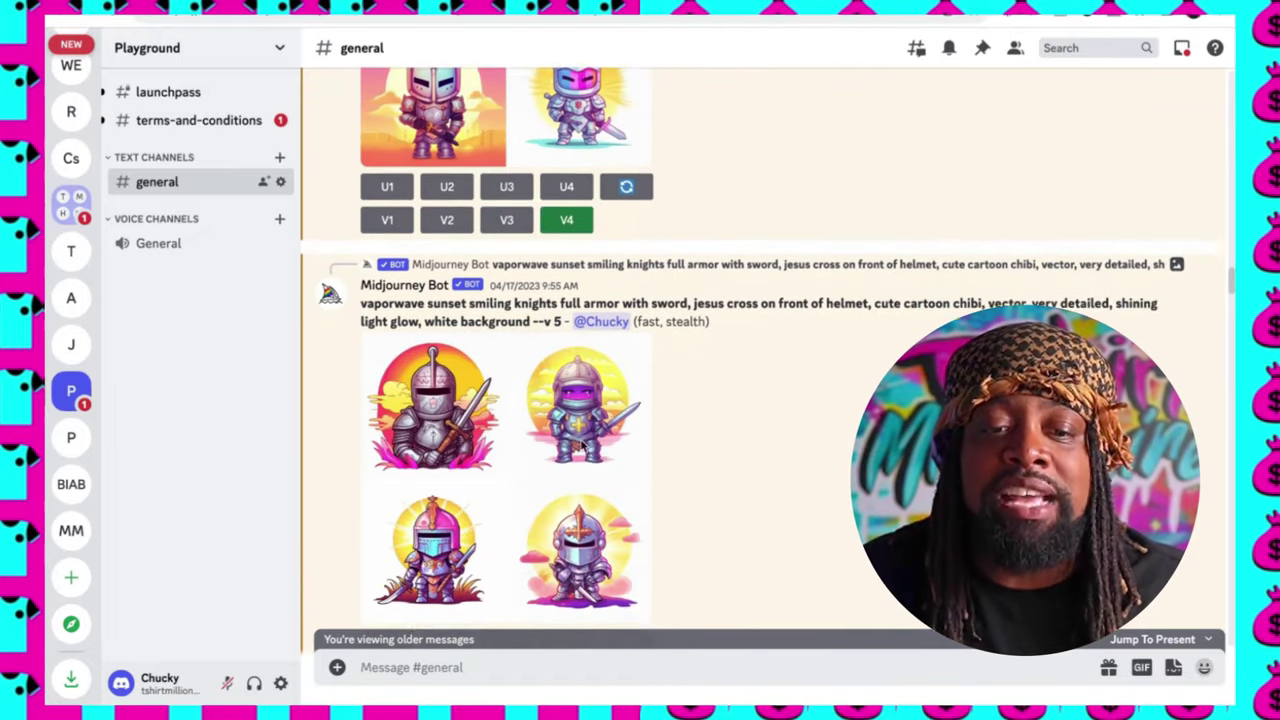
pyautogui.scroll(-10, 583, 447)
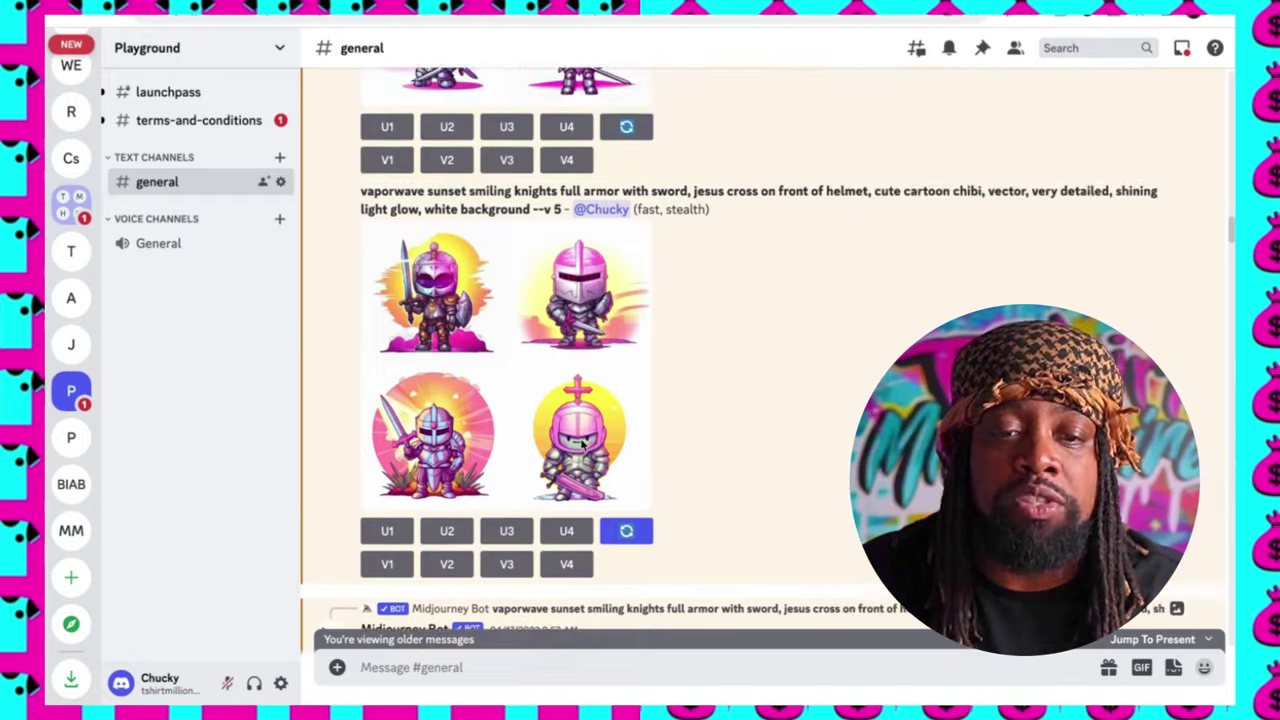
pyautogui.click(583, 447)
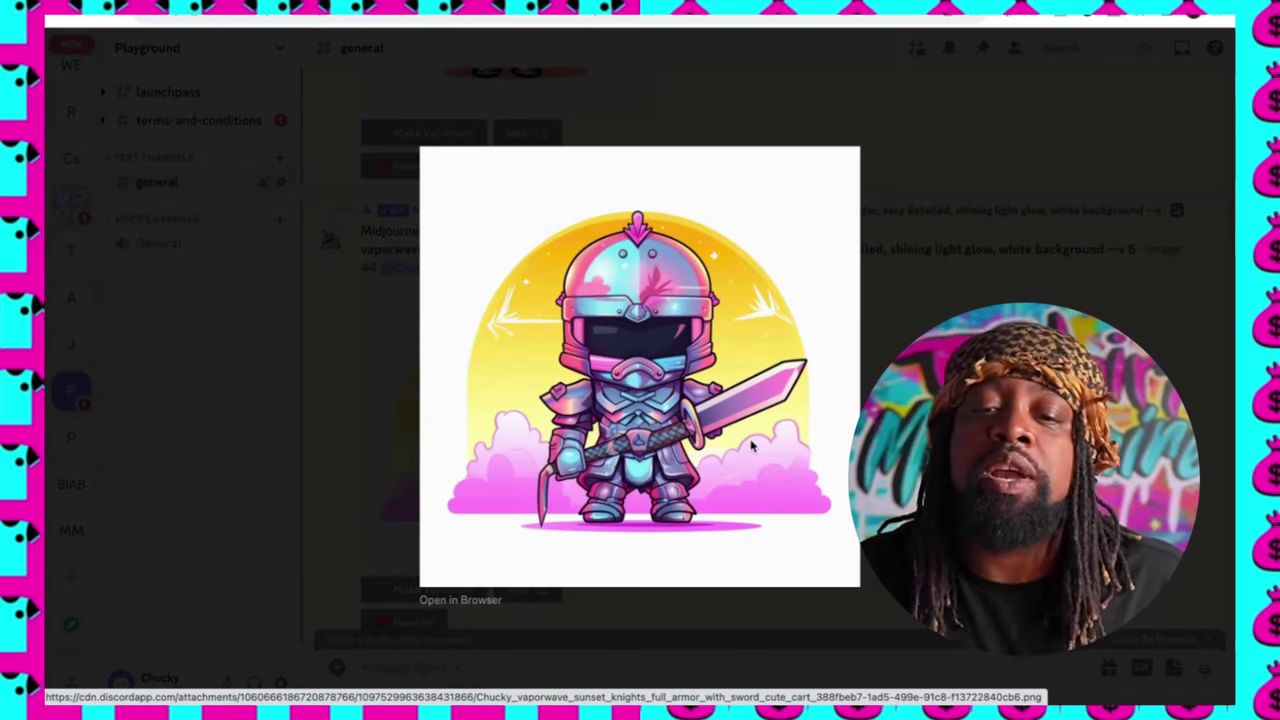
# - Close the enlarged knight image, switch to Kittl and browse its T-shirt design templates
pyautogui.press('Escape')
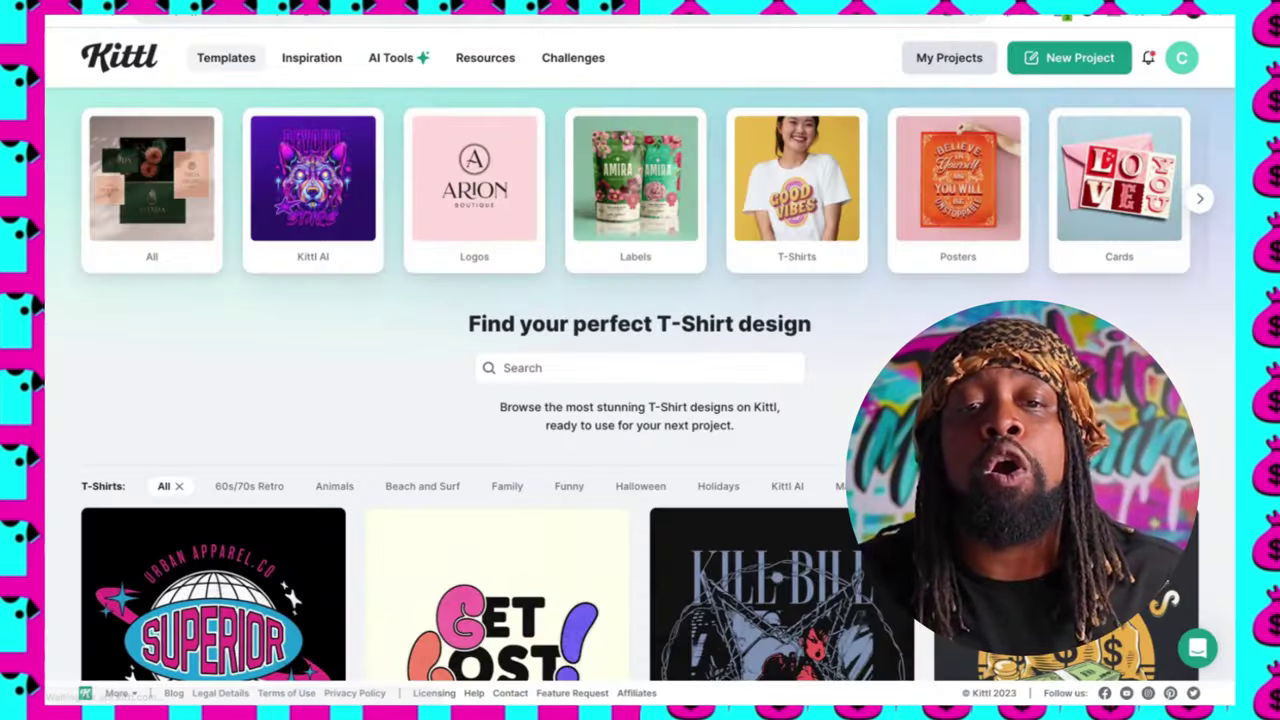
pyautogui.moveTo(585, 120)
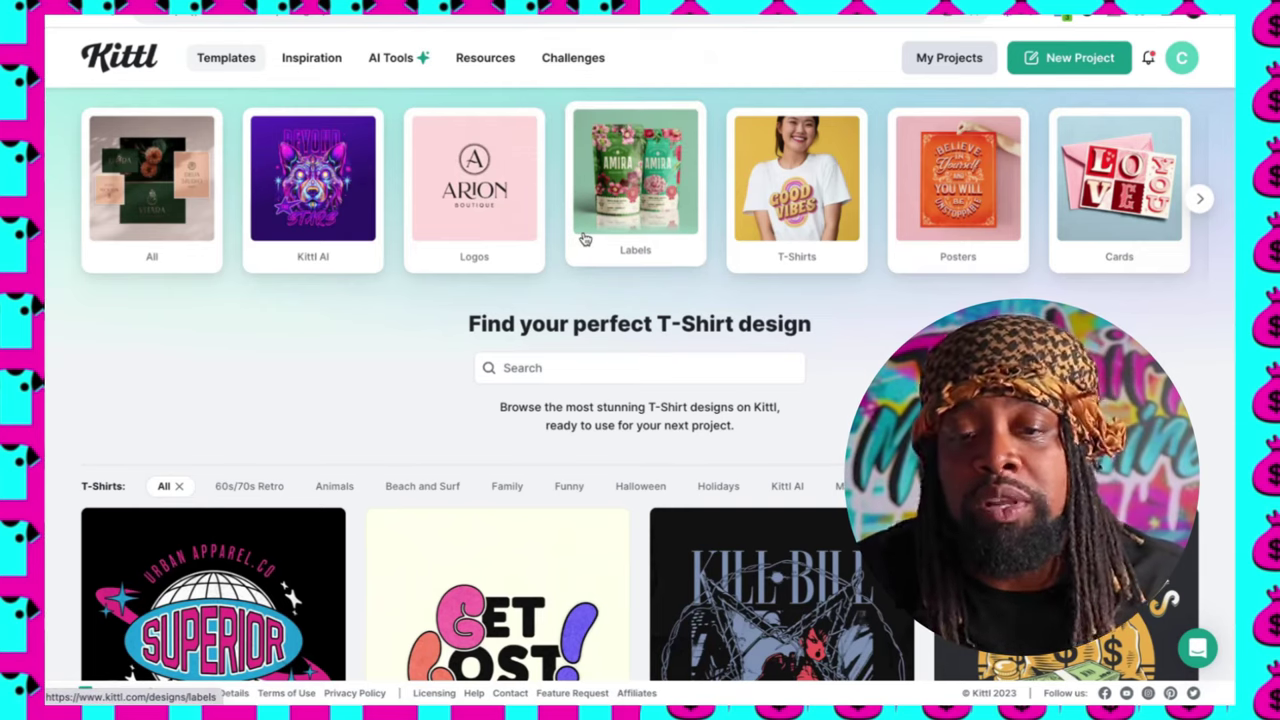
pyautogui.scroll(-5, 585, 240)
pyautogui.scroll(4, 583, 240)
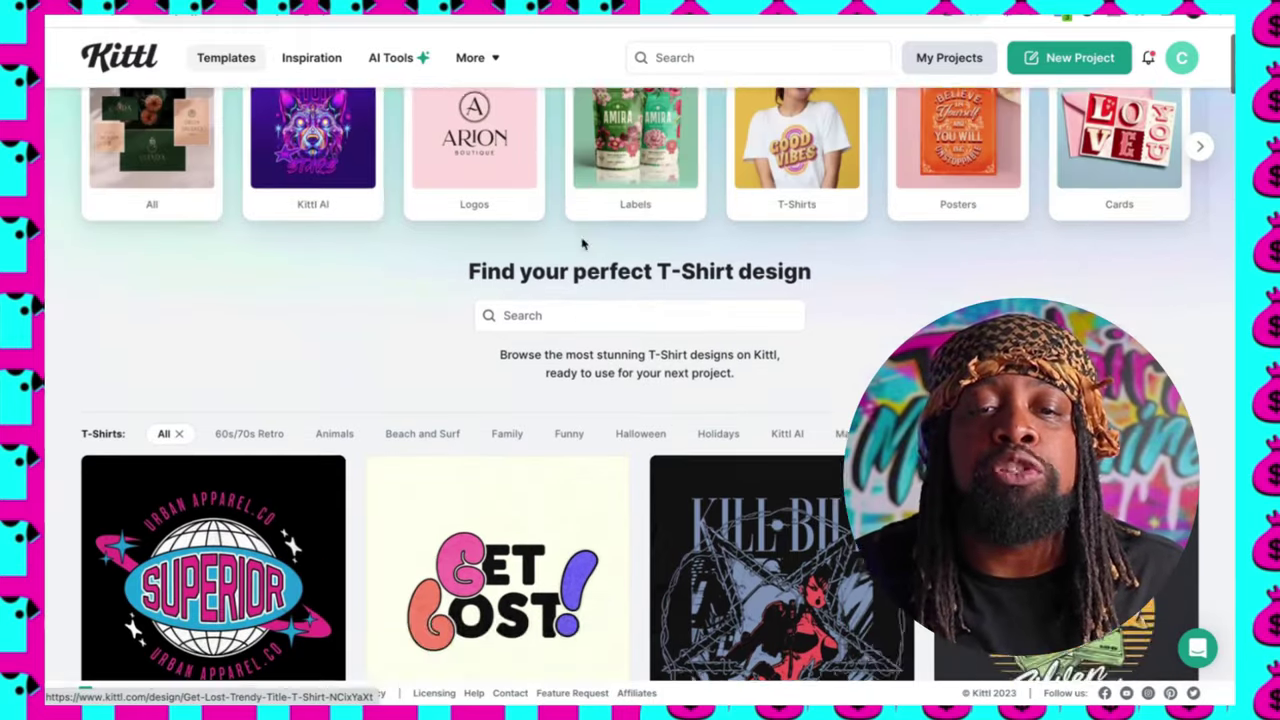
pyautogui.scroll(2, 590, 245)
pyautogui.click(782, 255)
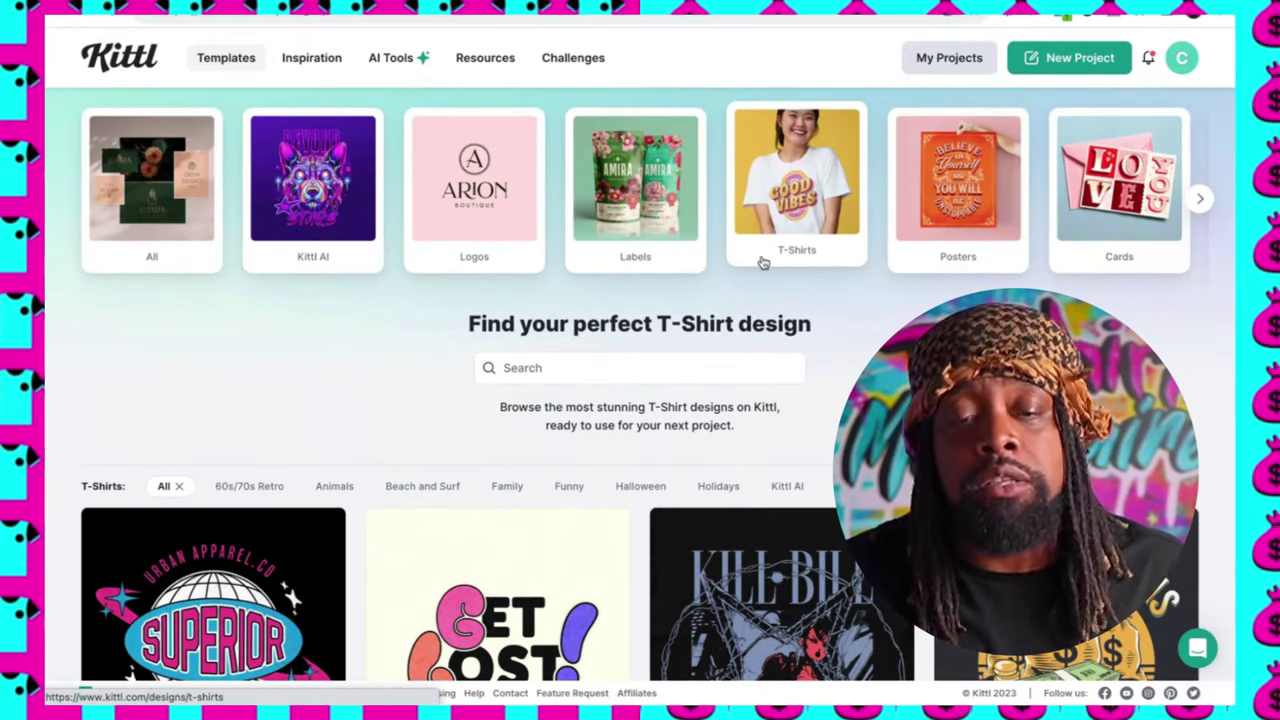
pyautogui.scroll(-5, 765, 262)
pyautogui.scroll(-3, 687, 344)
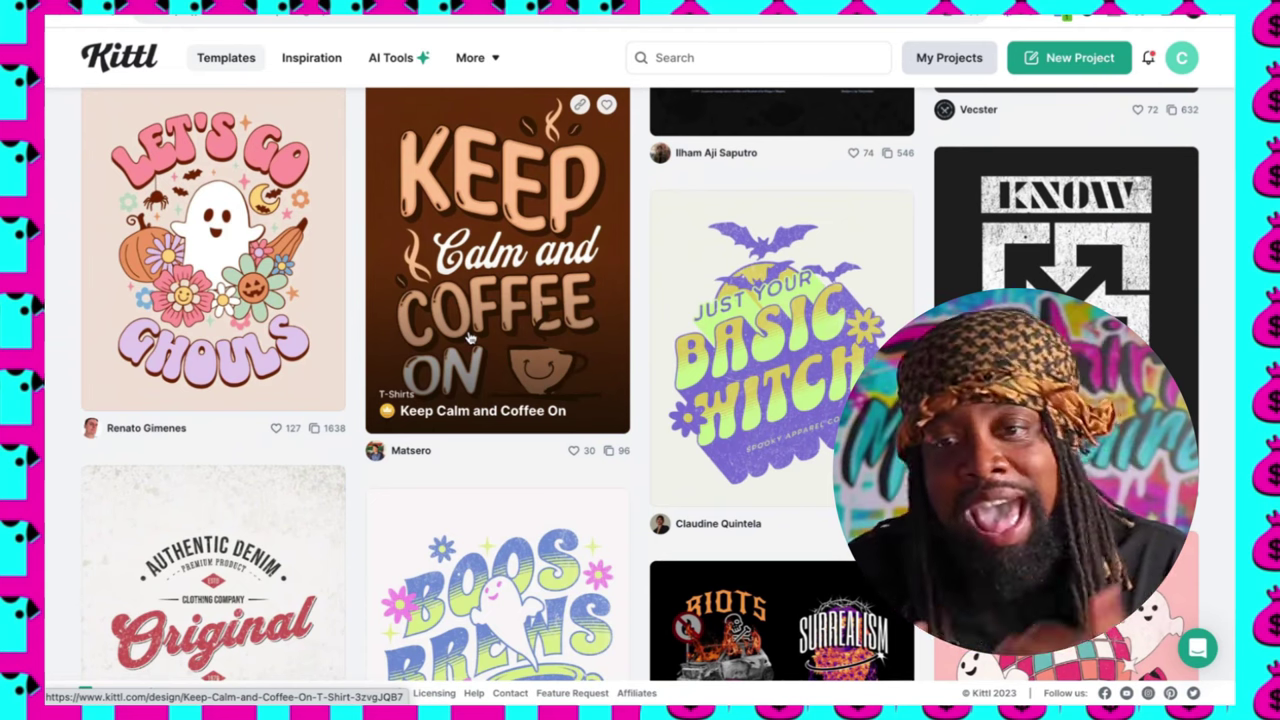
pyautogui.scroll(-5, 463, 338)
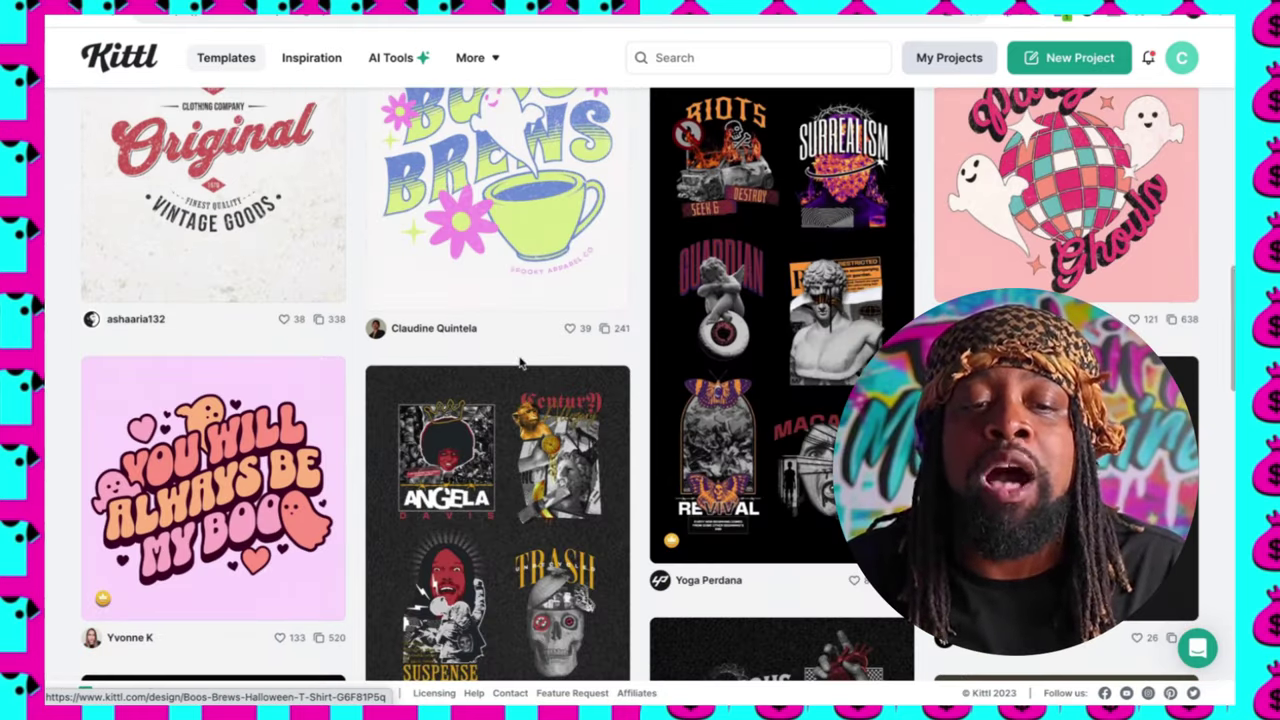
pyautogui.scroll(-4, 490, 350)
pyautogui.scroll(-3, 521, 368)
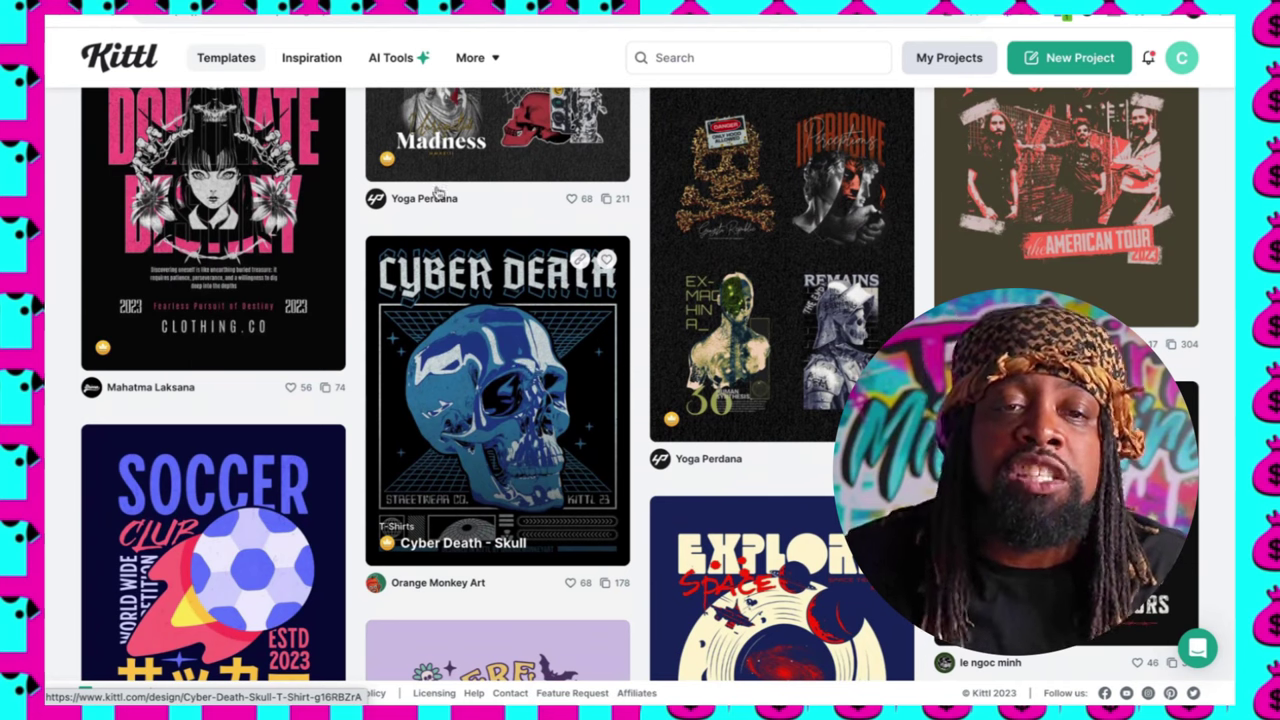
# - Open the "Put On The Full Armor" project and delete the existing knight image from the artboard
pyautogui.press('F11')
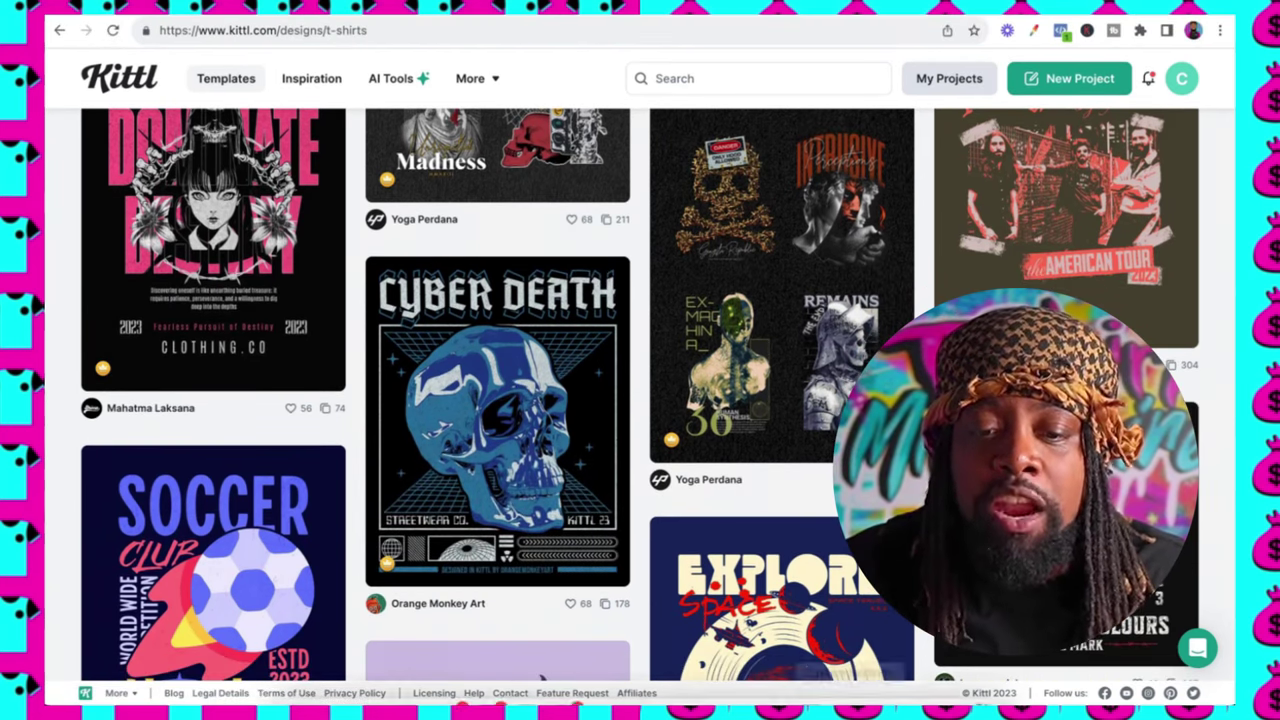
pyautogui.click(600, 692)
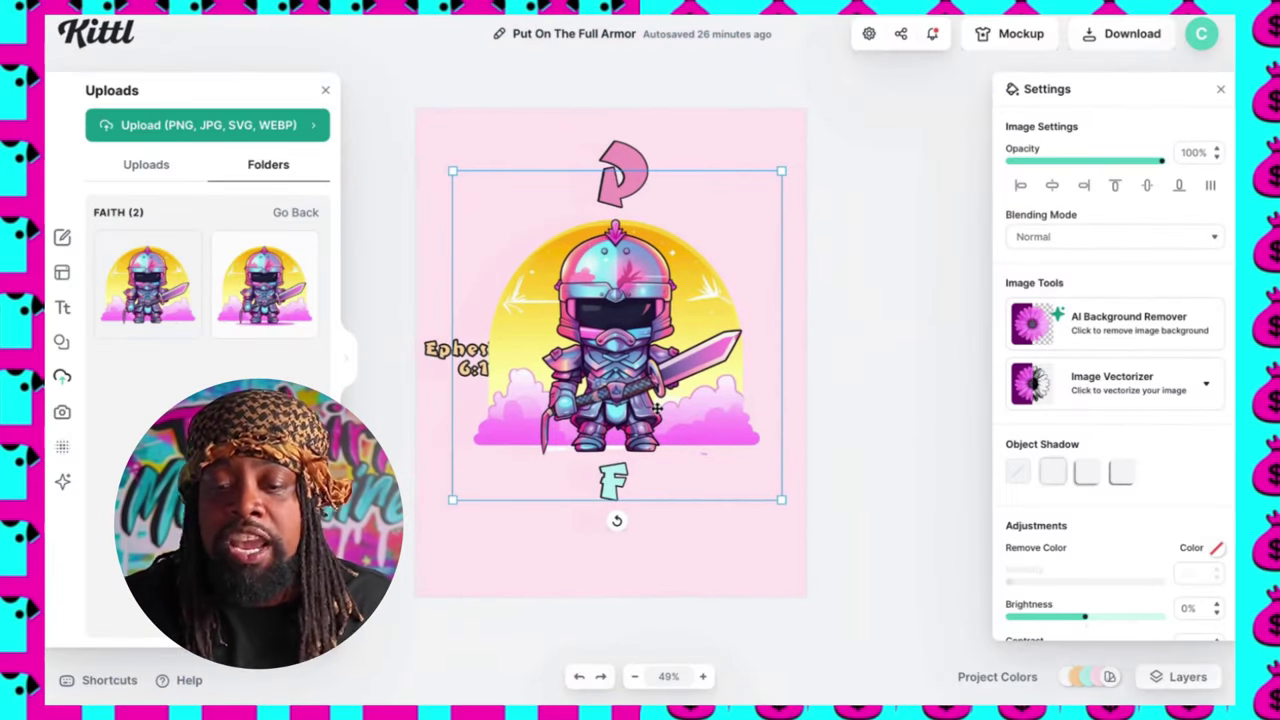
pyautogui.press('BackSpace')
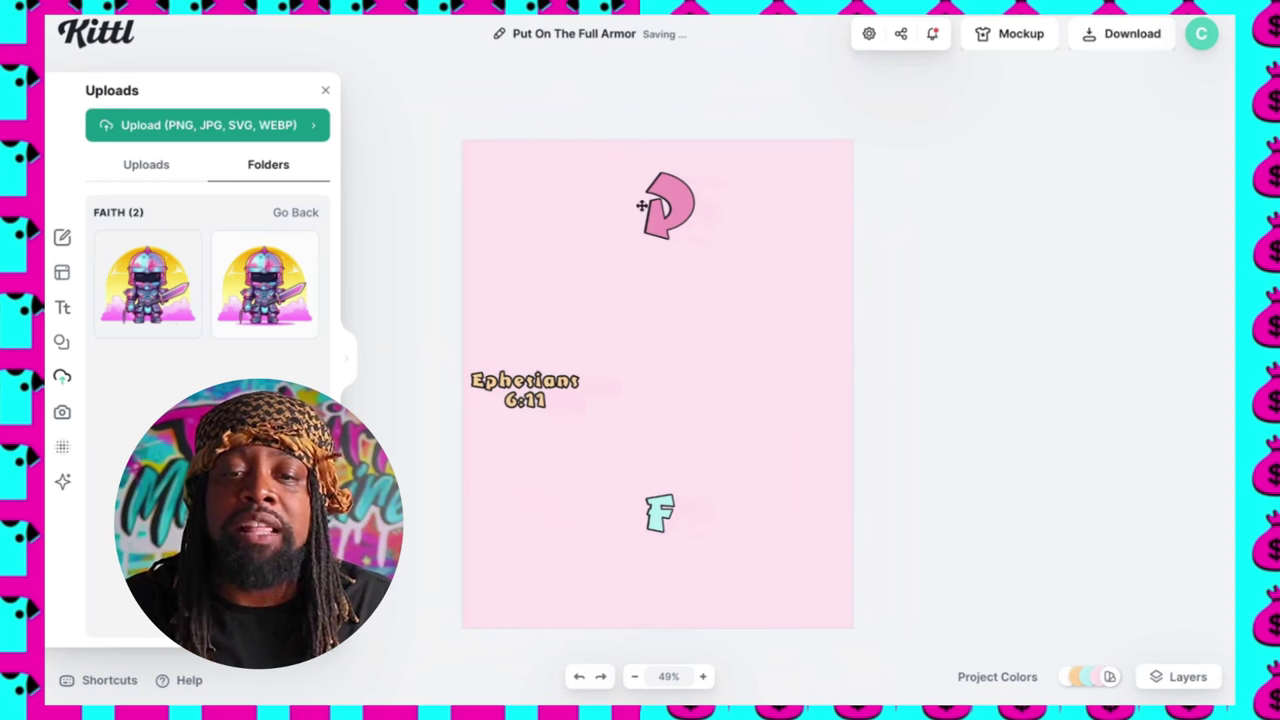
pyautogui.click(655, 207)
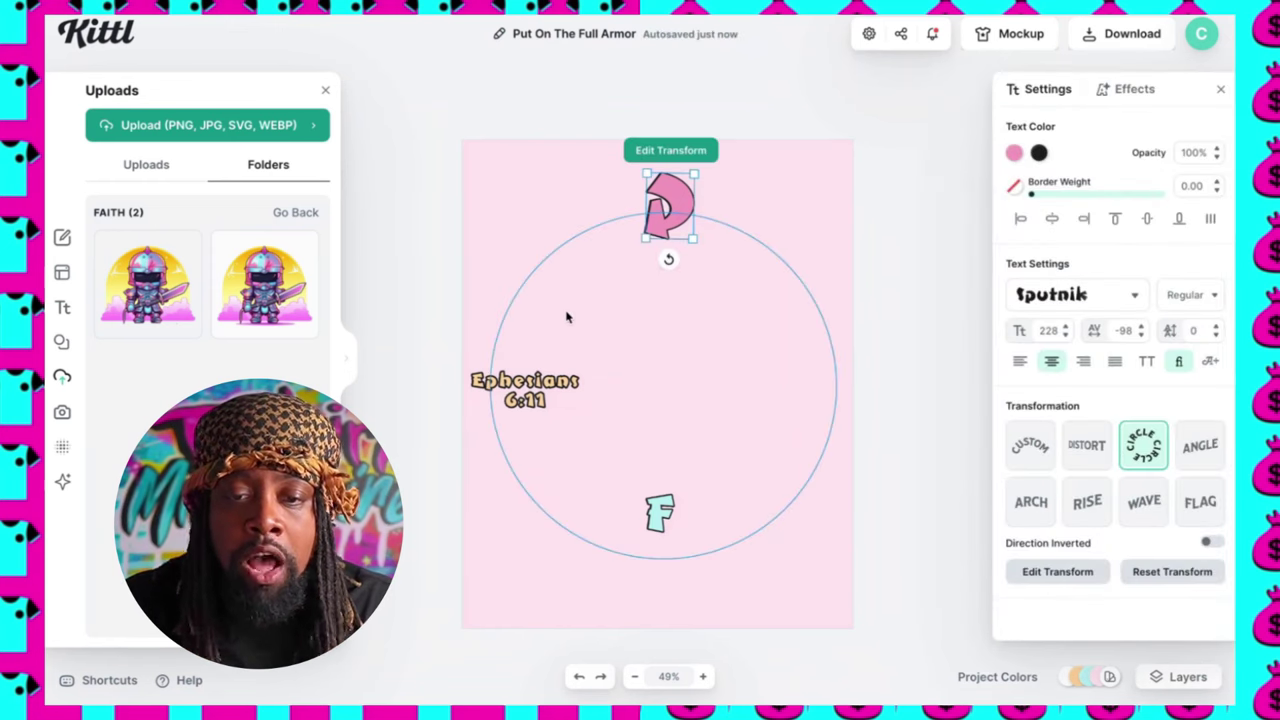
pyautogui.click(514, 392)
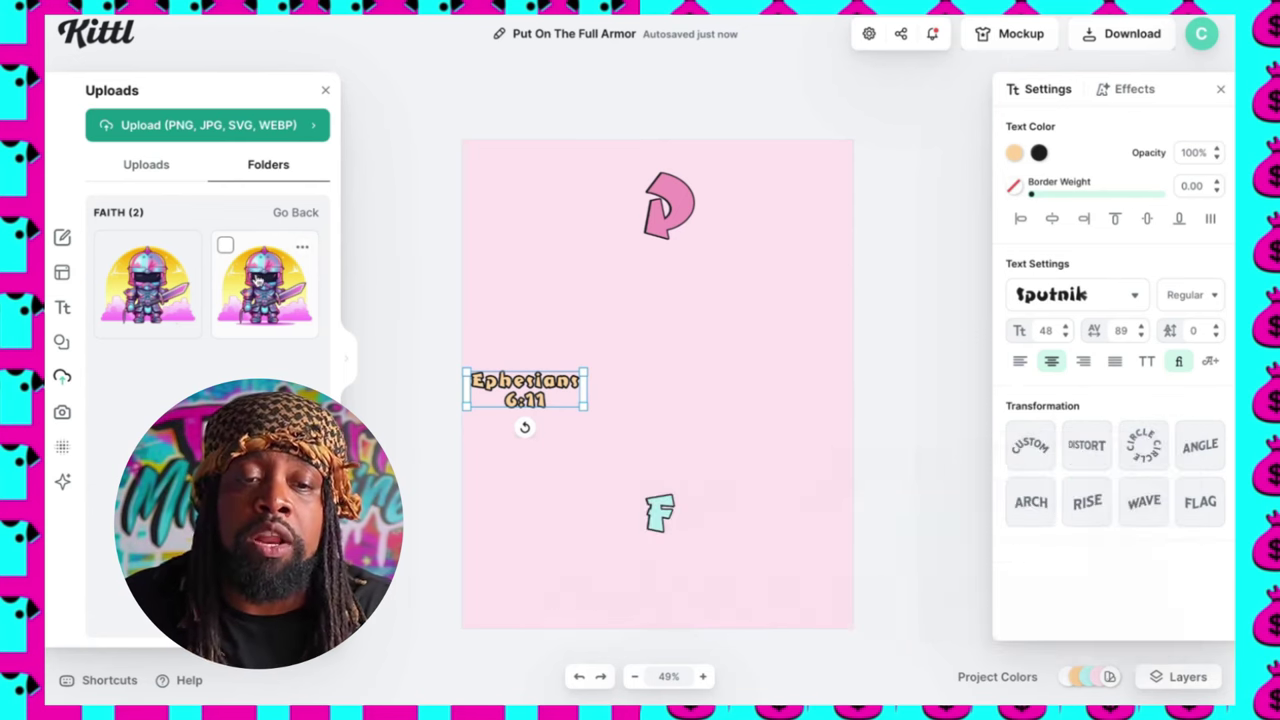
# - Add the white-background knight from the FAITH uploads folder, enlarge it to most of the artboard's width and centre it
pyautogui.click(258, 283)
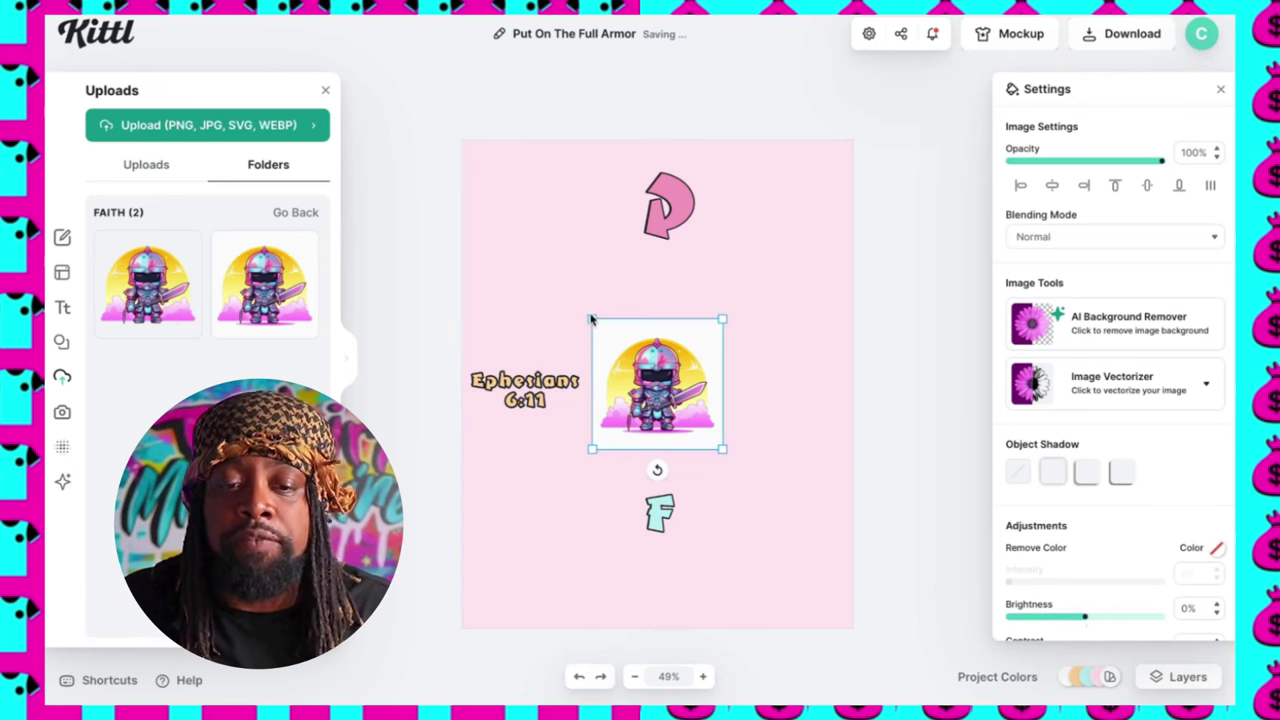
pyautogui.moveTo(590, 318); pyautogui.dragTo(451, 286)
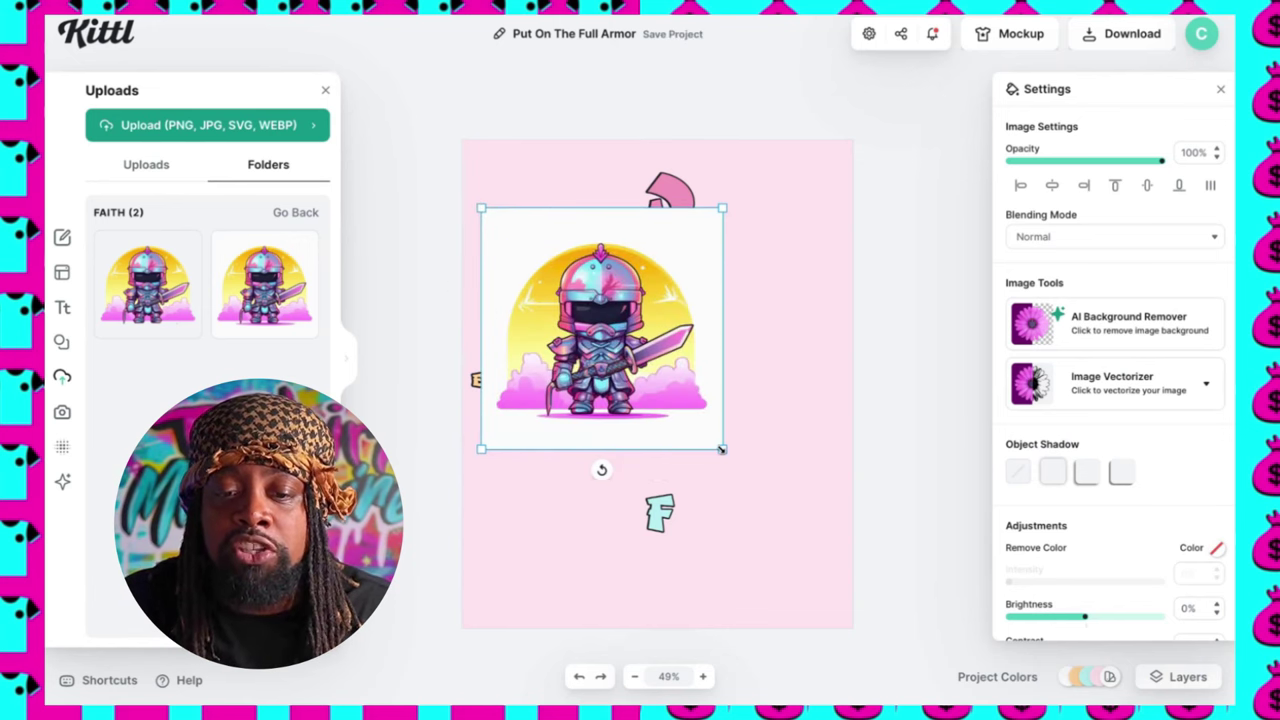
pyautogui.moveTo(722, 450); pyautogui.dragTo(851, 517)
pyautogui.moveTo(640, 425); pyautogui.dragTo(653, 403)
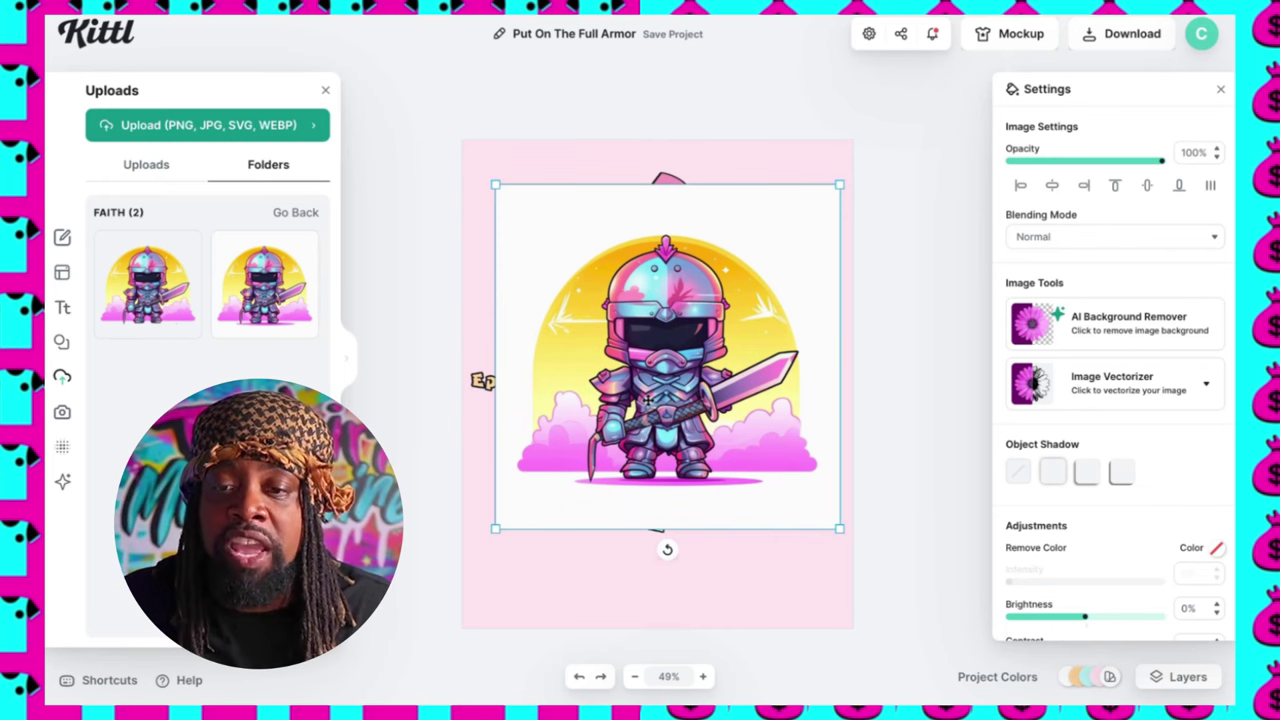
pyautogui.moveTo(731, 396)
pyautogui.mouseDown()
pyautogui.moveTo(709, 394)
pyautogui.moveTo(721, 396)
pyautogui.mouseUp()
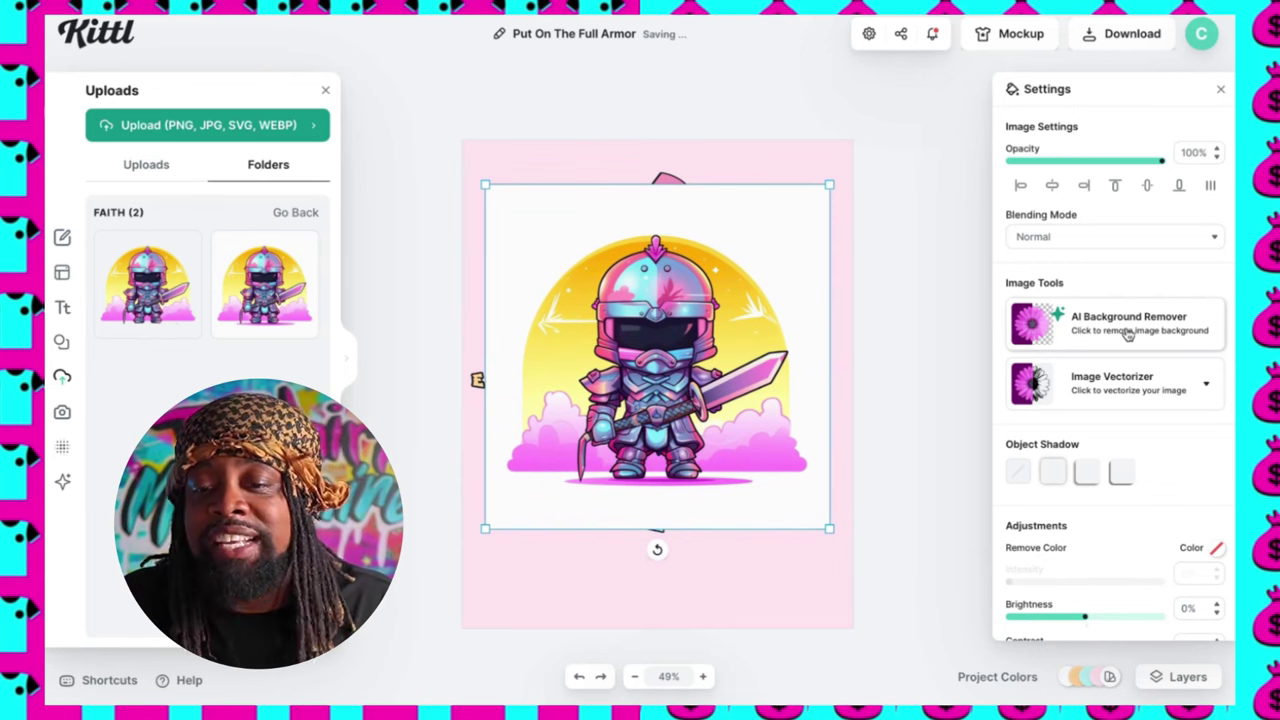
# - Try the AI Background Remover on the placed knight, slightly enlarge and reposition the cutout, and delete it
pyautogui.click(1125, 333)
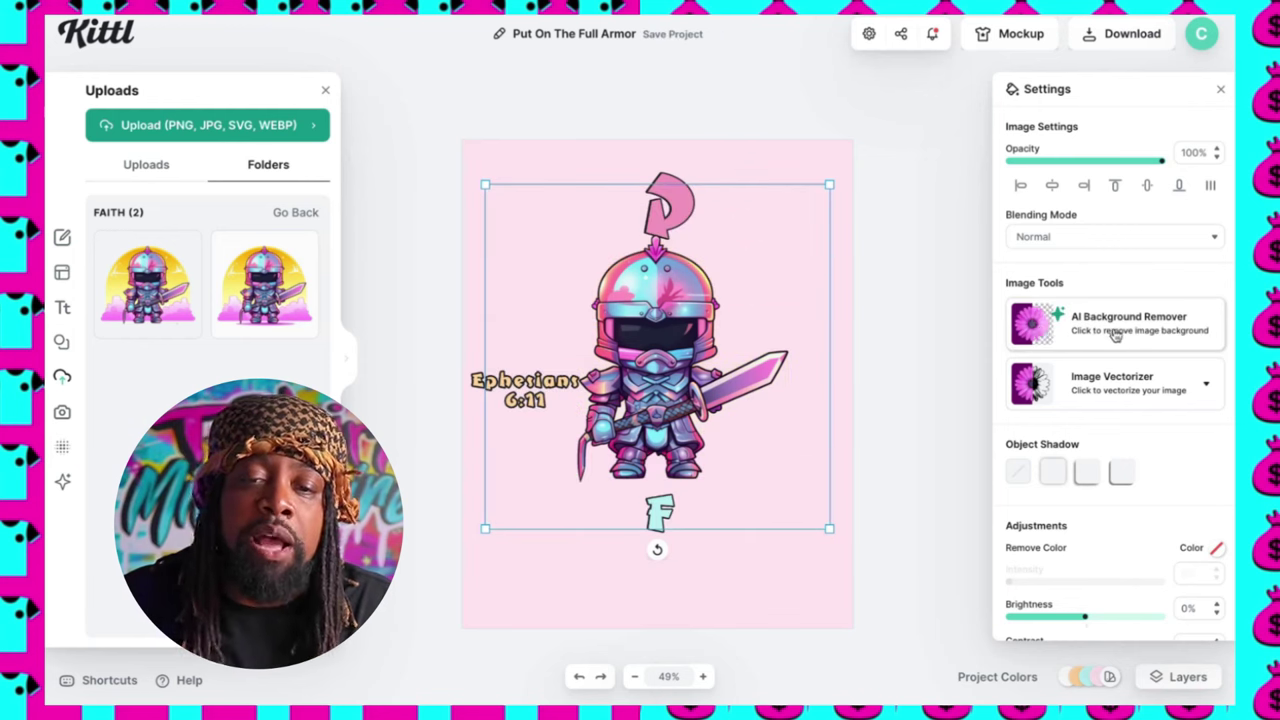
pyautogui.moveTo(757, 346)
pyautogui.mouseDown()
pyautogui.moveTo(843, 368)
pyautogui.moveTo(798, 362)
pyautogui.moveTo(781, 344)
pyautogui.mouseUp()
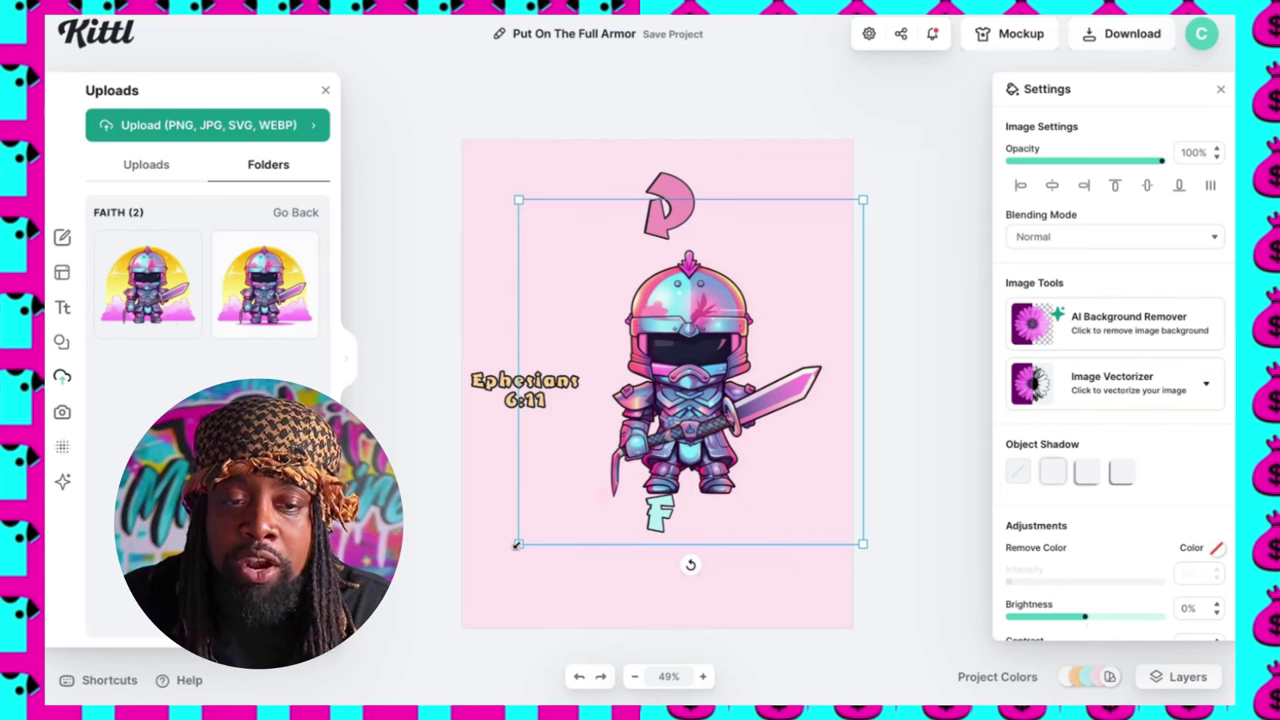
pyautogui.moveTo(517, 545); pyautogui.dragTo(502, 561)
pyautogui.moveTo(712, 395); pyautogui.dragTo(691, 373)
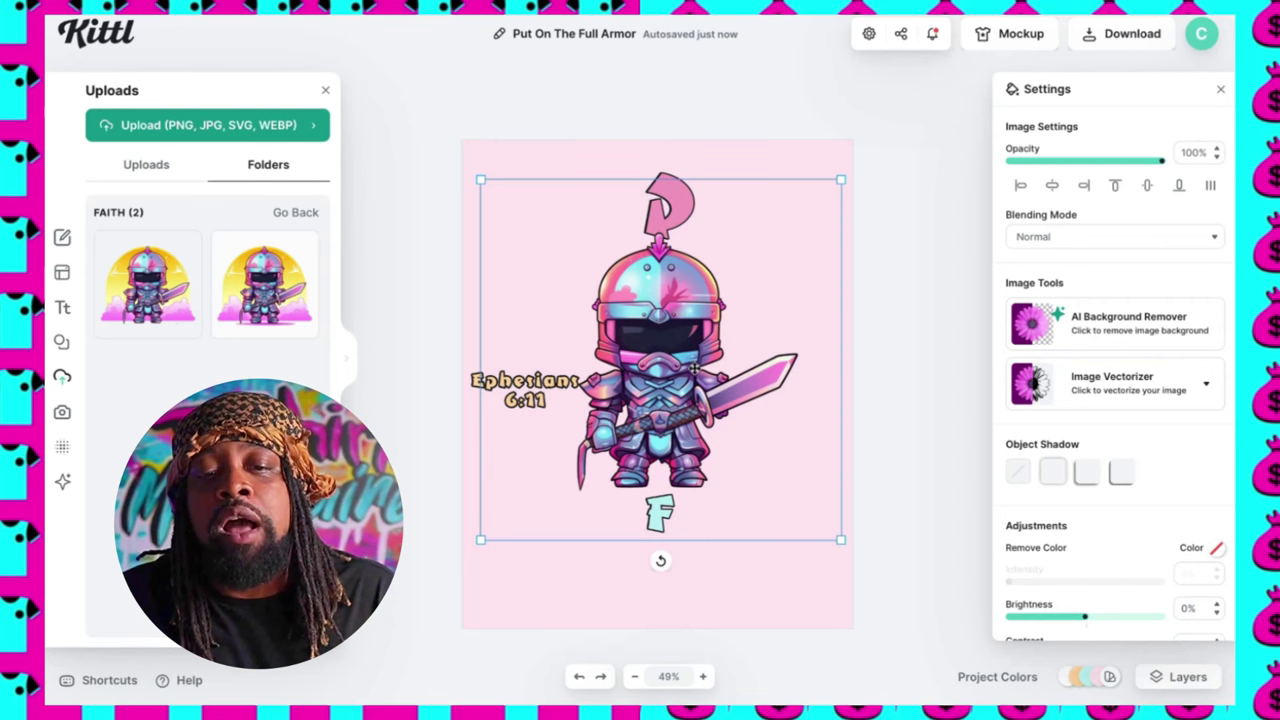
pyautogui.press('Delete')
# - Add the transparent knight with sunset and clouds from the FAITH folder, enlarge it and place it between the upper and lower letters
pyautogui.click(147, 285)
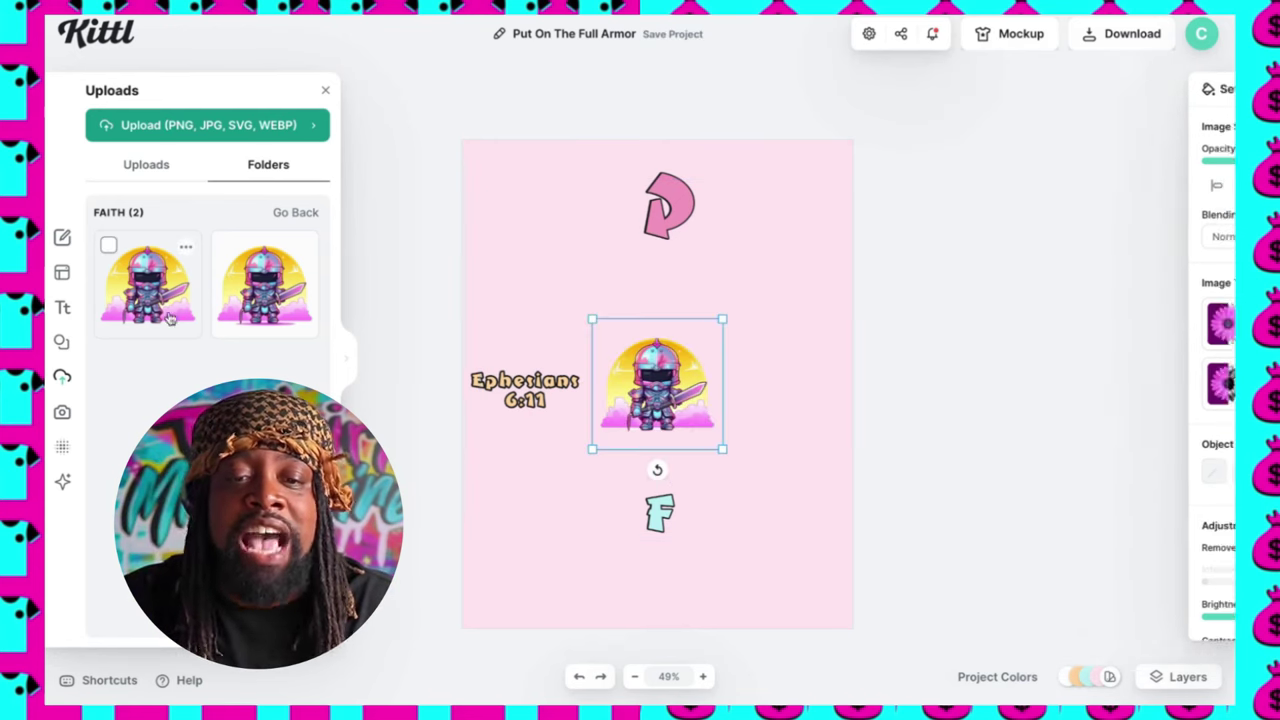
pyautogui.moveTo(590, 318); pyautogui.dragTo(717, 363)
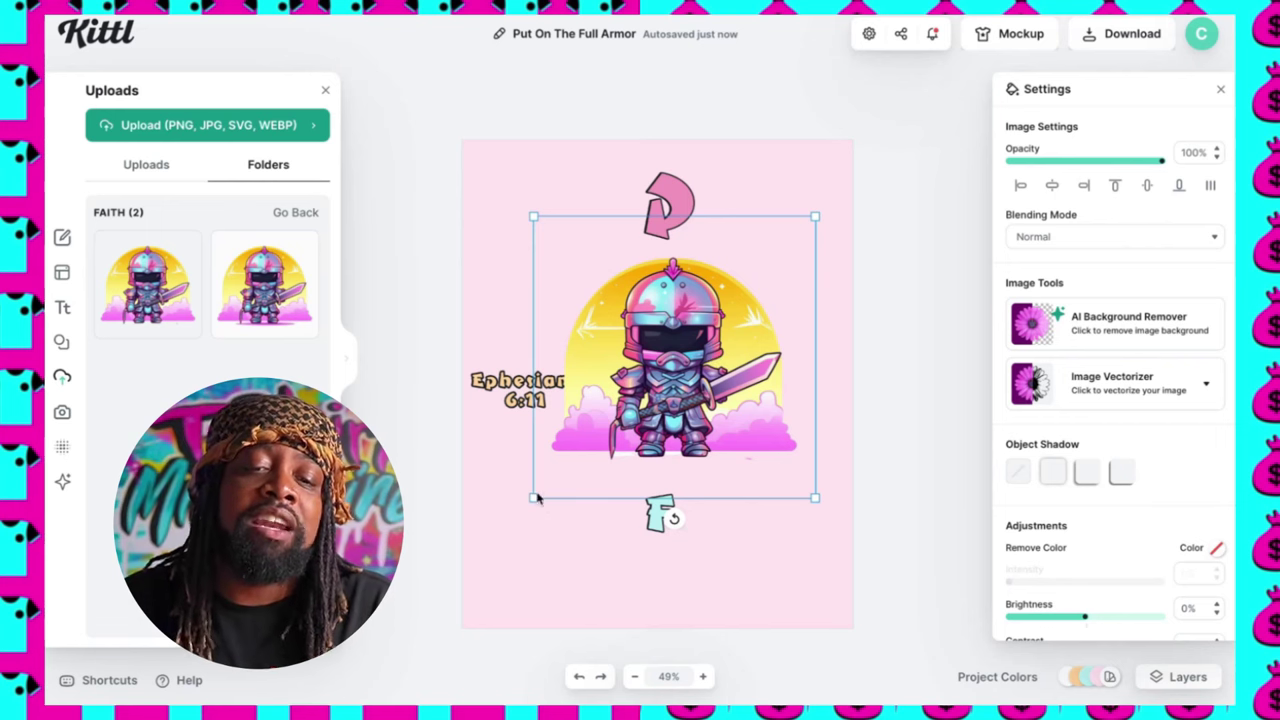
pyautogui.moveTo(531, 497); pyautogui.dragTo(467, 550)
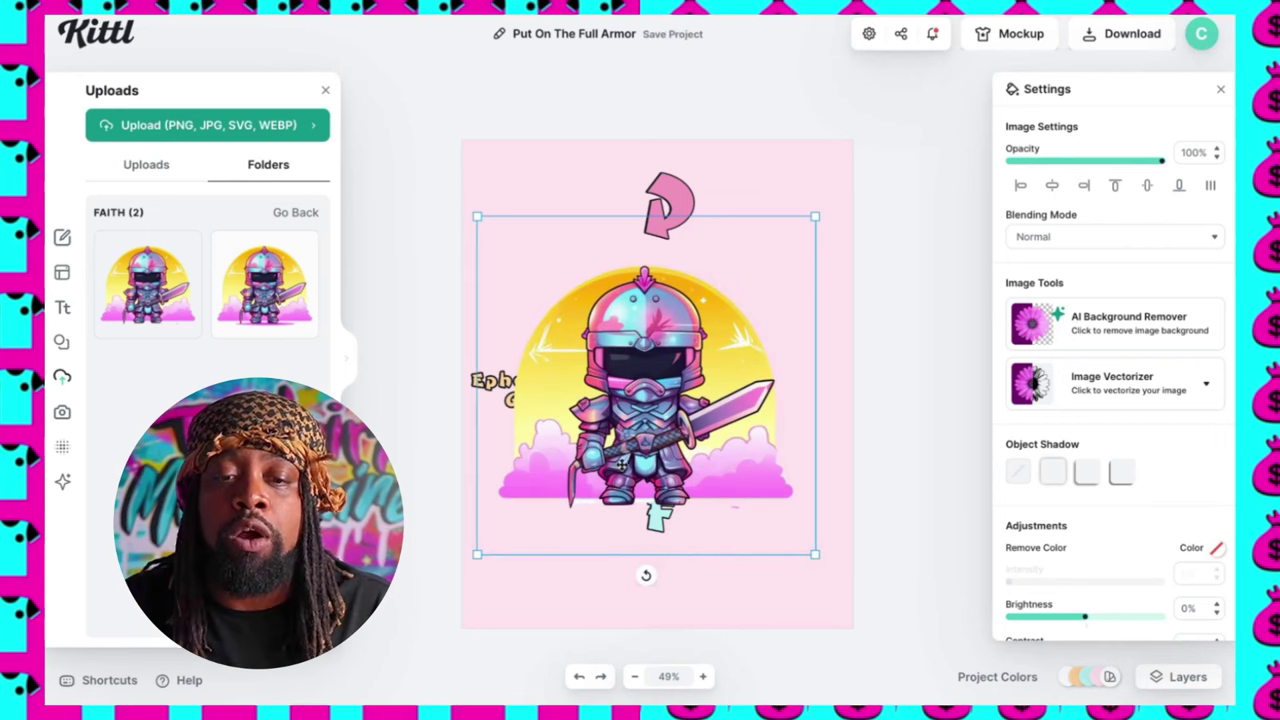
pyautogui.moveTo(623, 462); pyautogui.dragTo(689, 415)
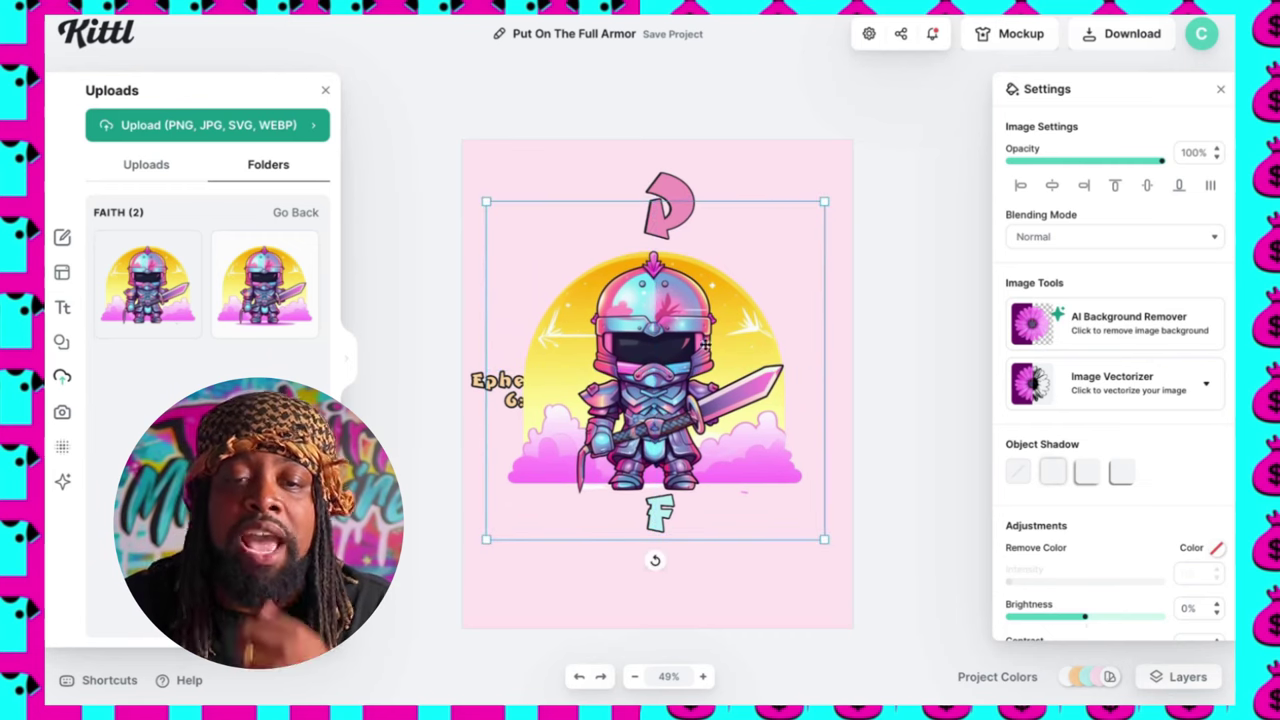
# - Complete the pink circular text above the knight to read "put on the"
pyautogui.click(681, 196)
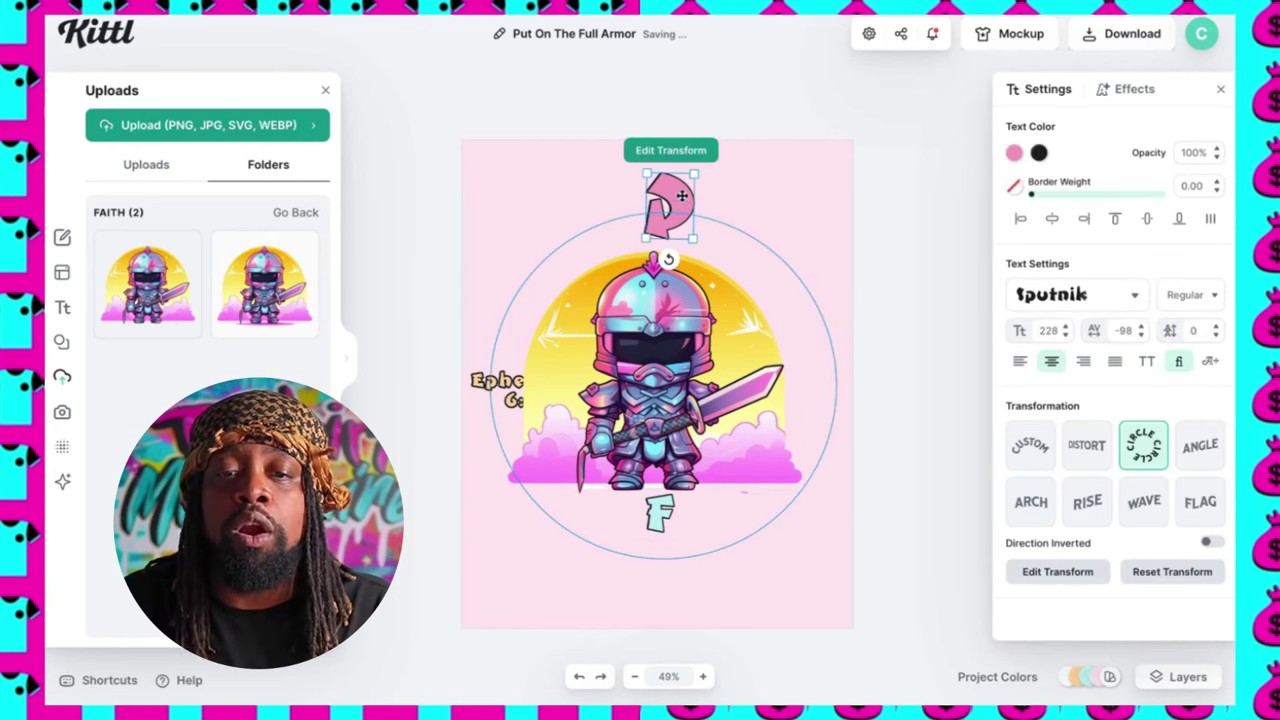
pyautogui.doubleClick(684, 197)
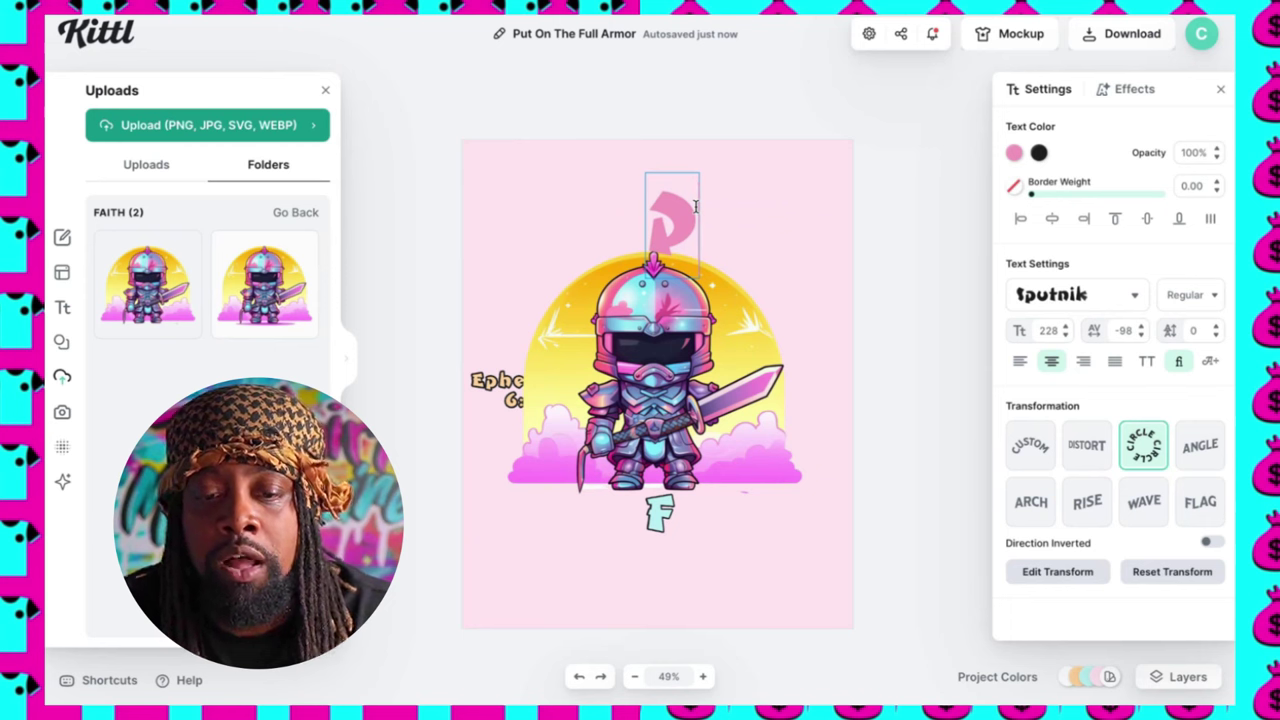
pyautogui.write('ut on the')
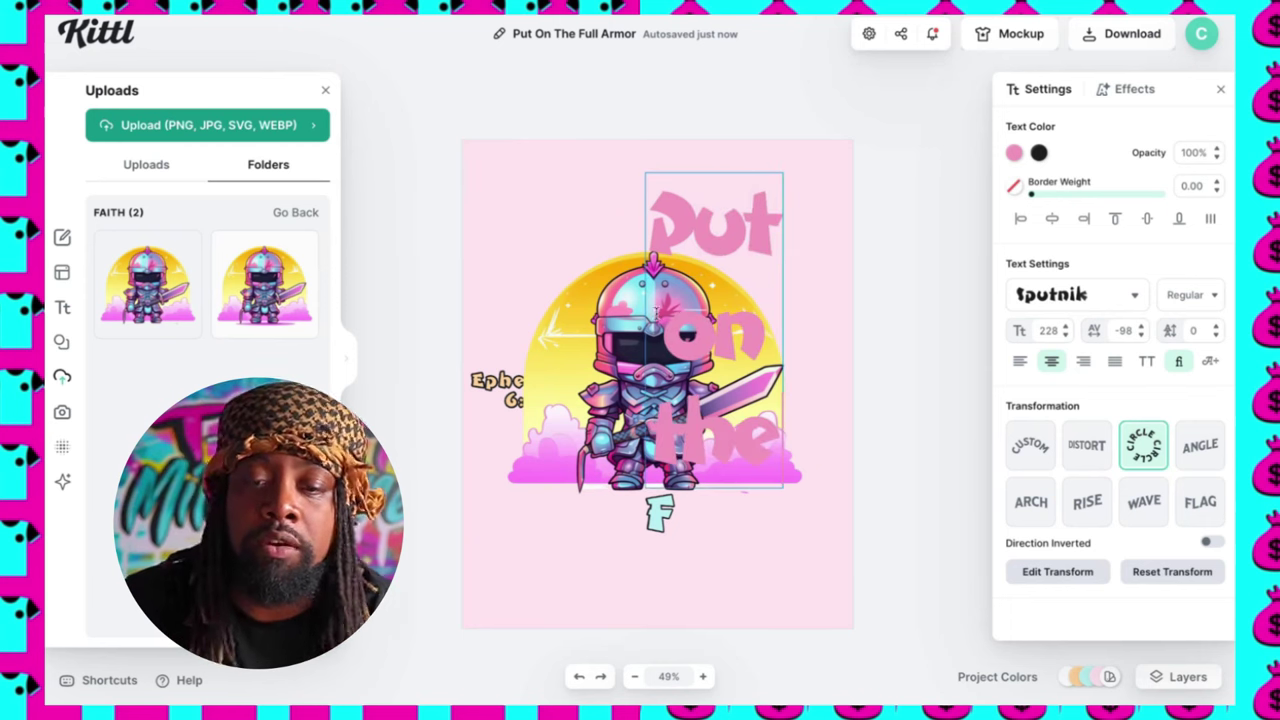
pyautogui.click(731, 396)
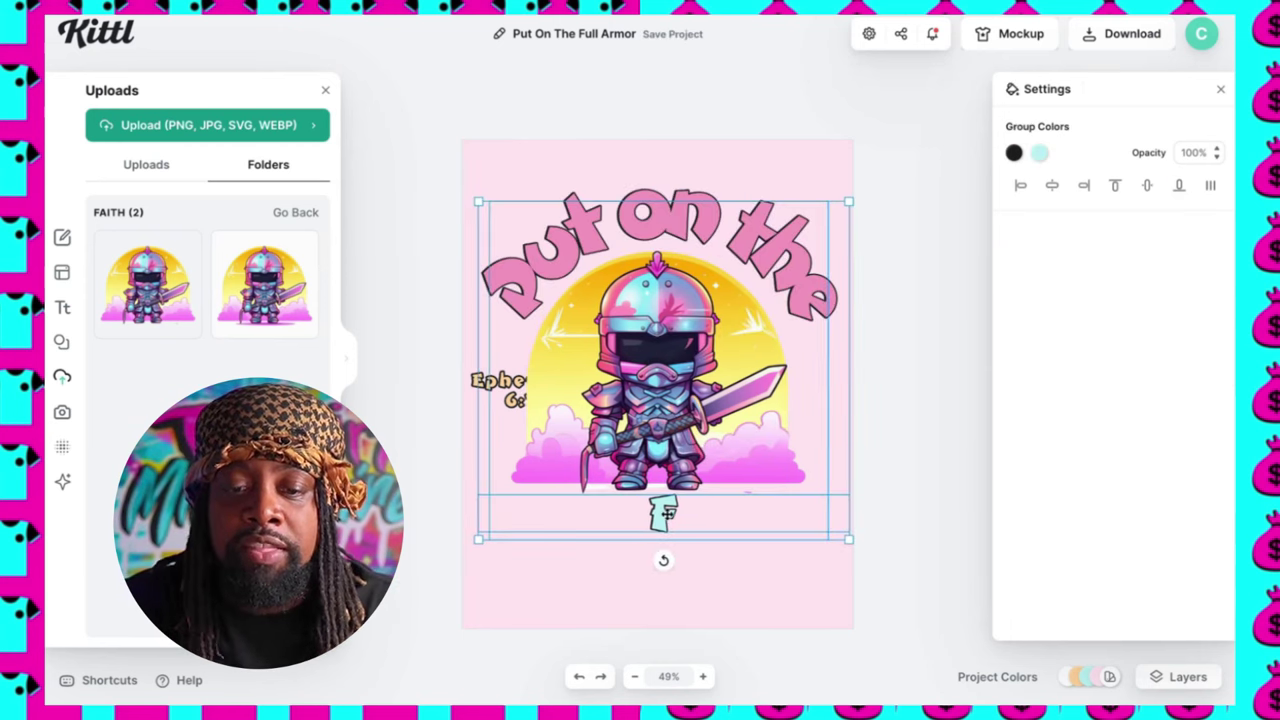
# - Change the turquoise text to "Full Armor Of God", widen it to fit one line and move it up under the knight's feet
pyautogui.doubleClick(668, 512)
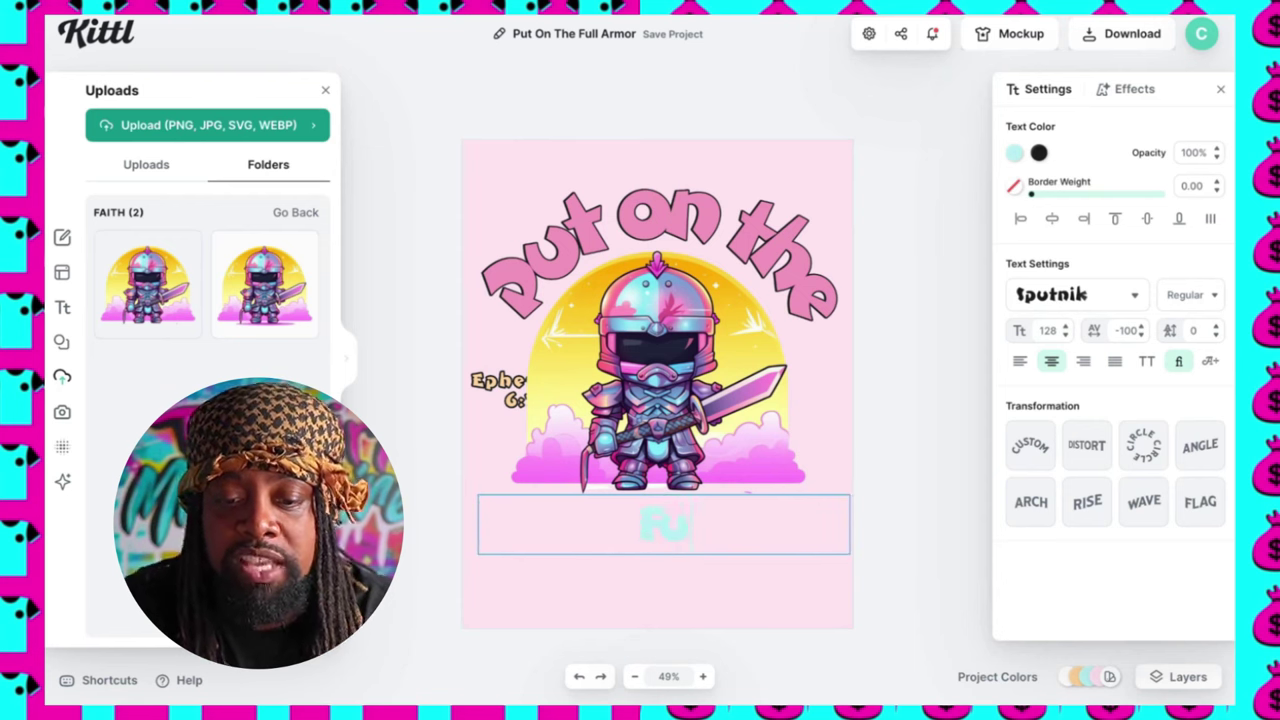
pyautogui.write('Full Armor Of')
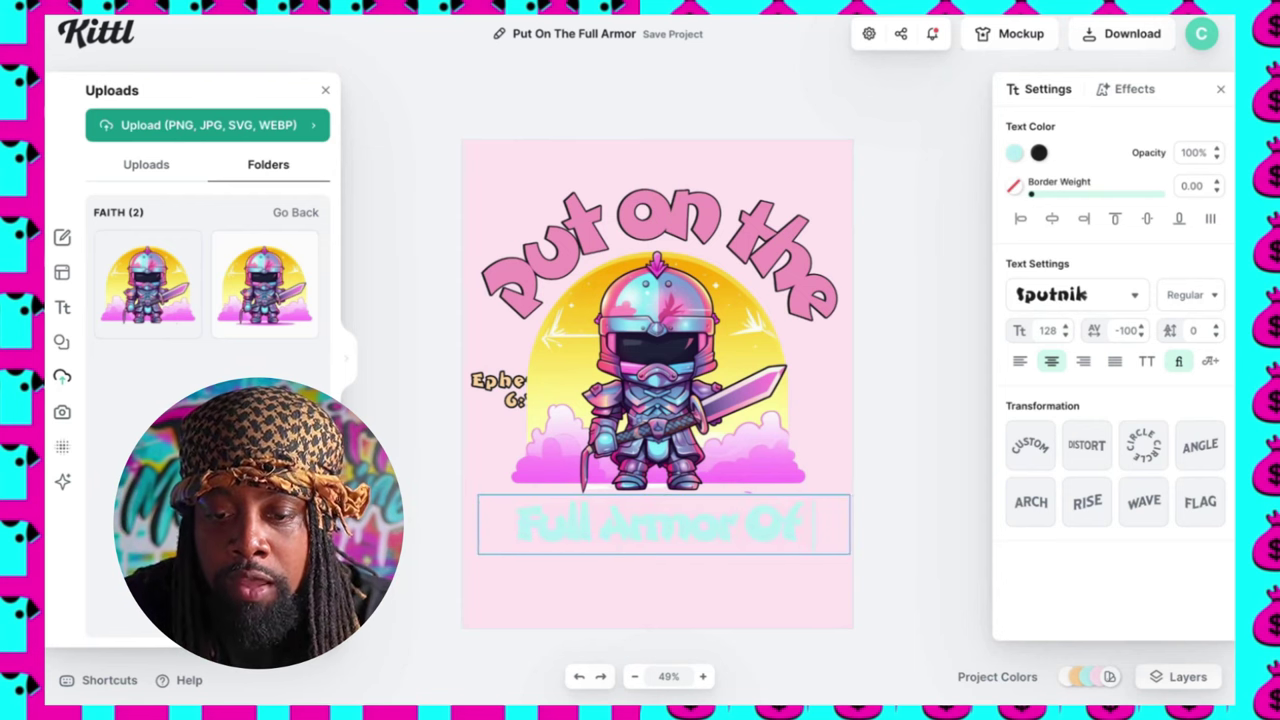
pyautogui.write(' God')
pyautogui.click(868, 449)
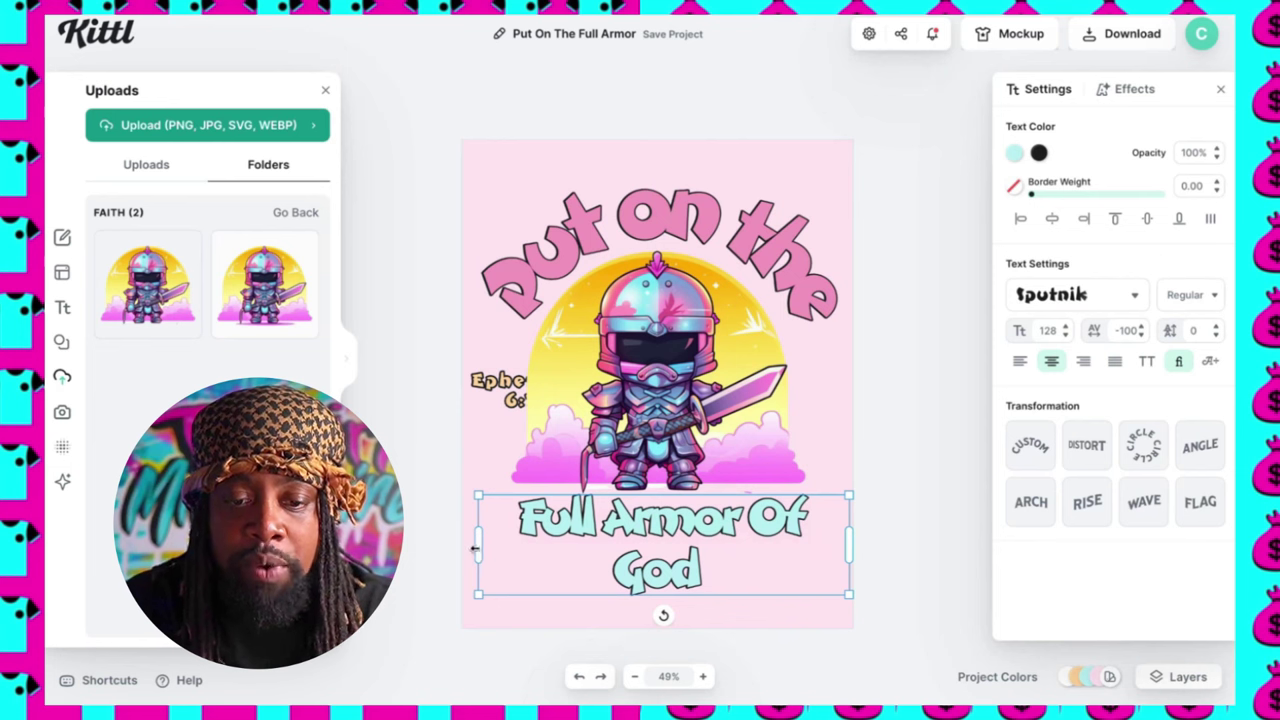
pyautogui.moveTo(476, 548); pyautogui.dragTo(451, 546)
pyautogui.moveTo(560, 527); pyautogui.dragTo(585, 487)
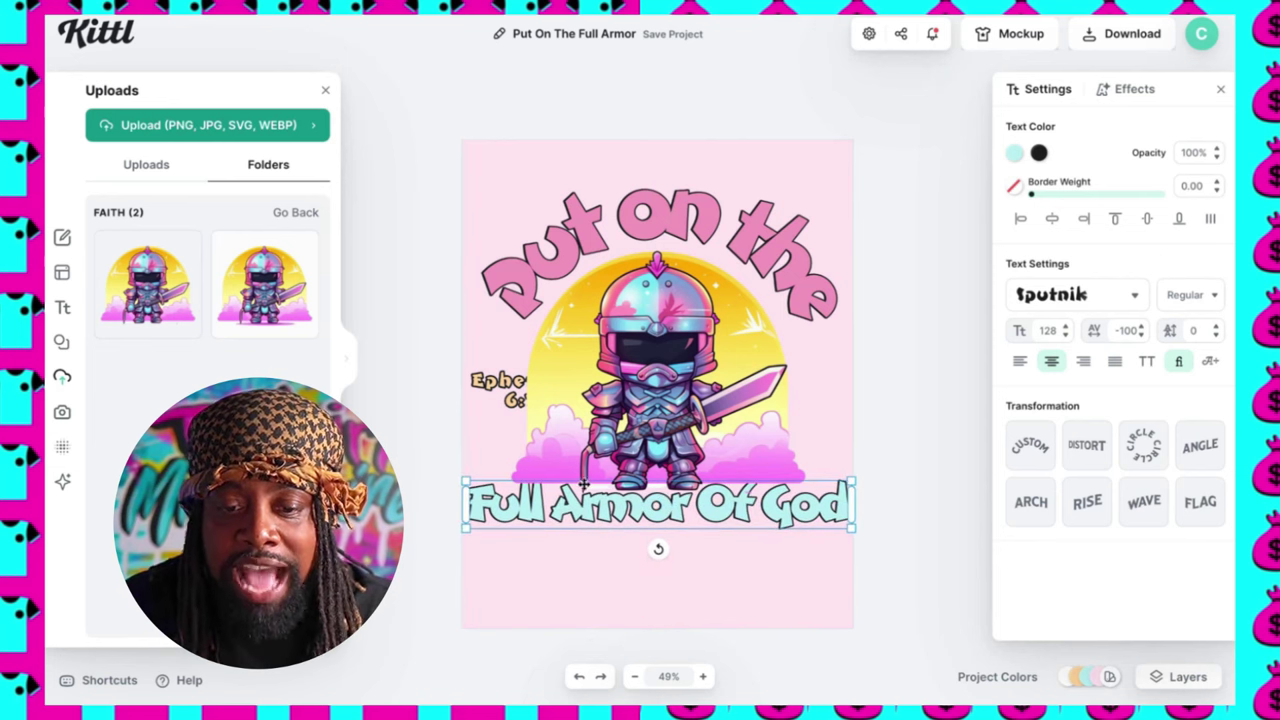
# - Send the knight image behind all the texts and centre it horizontally on the artboard
pyautogui.click(624, 420)
pyautogui.rightClick(688, 366)
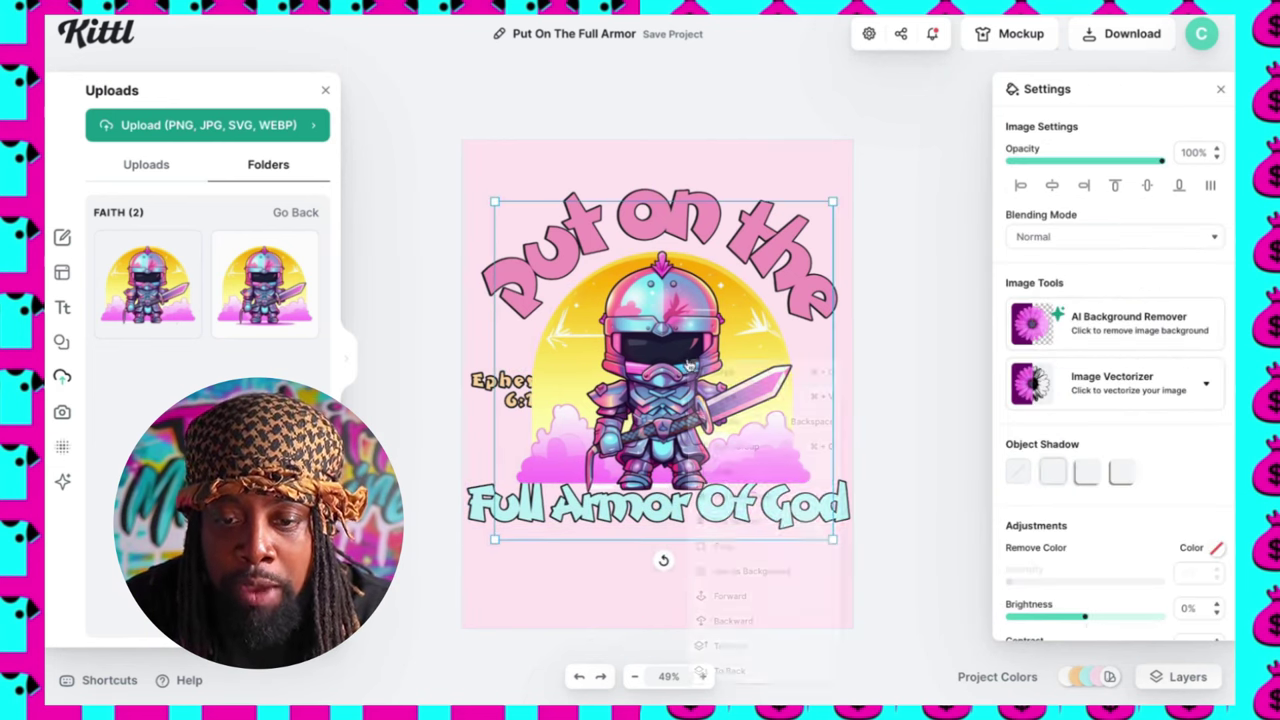
pyautogui.click(766, 670)
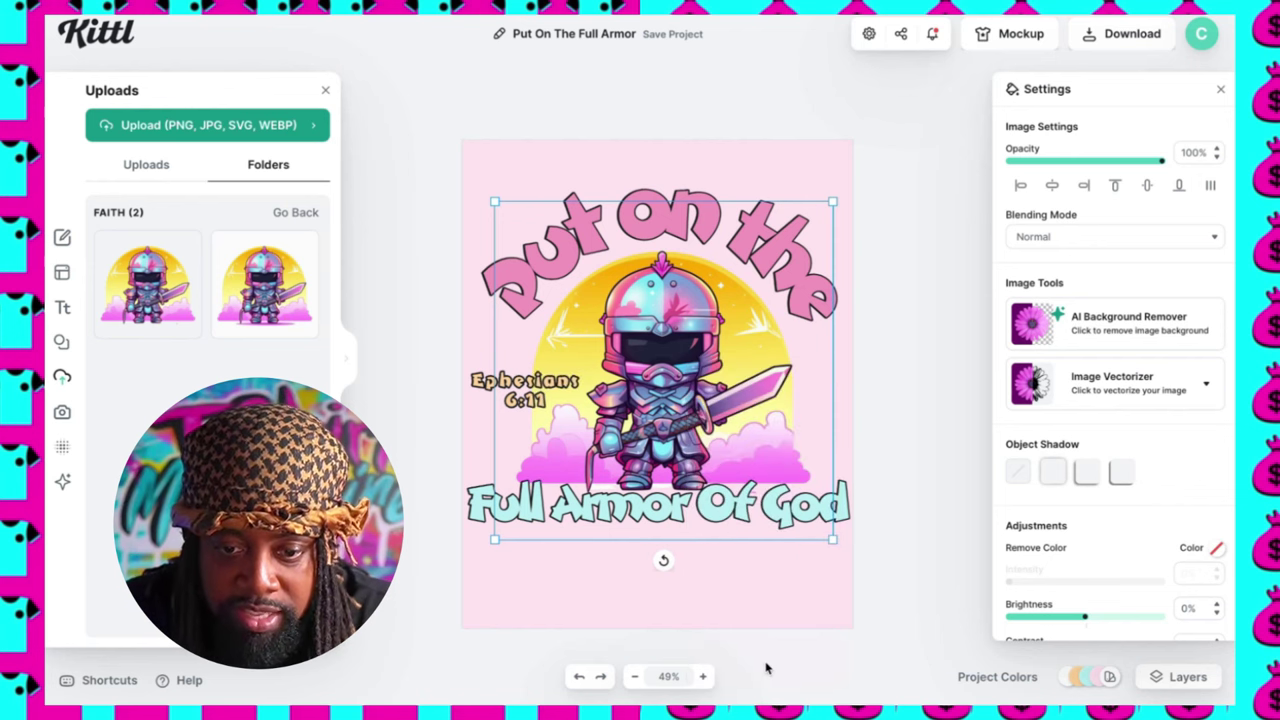
pyautogui.click(1052, 194)
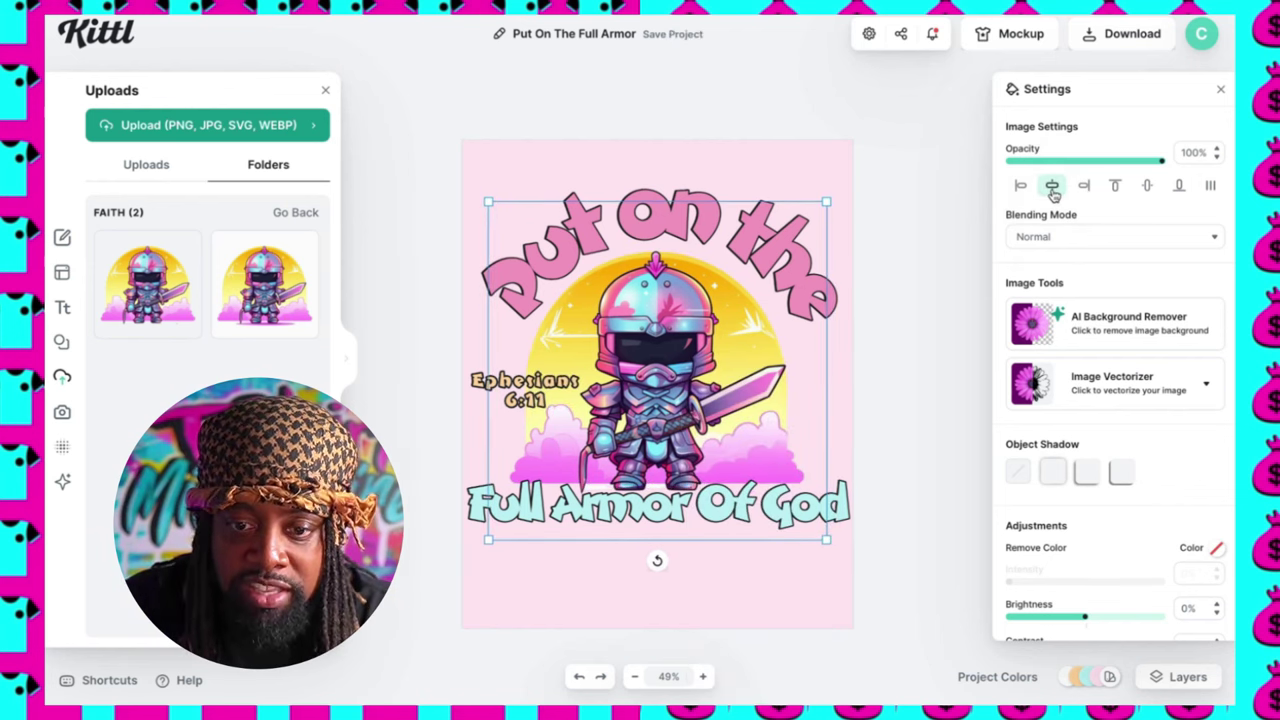
pyautogui.click(848, 531)
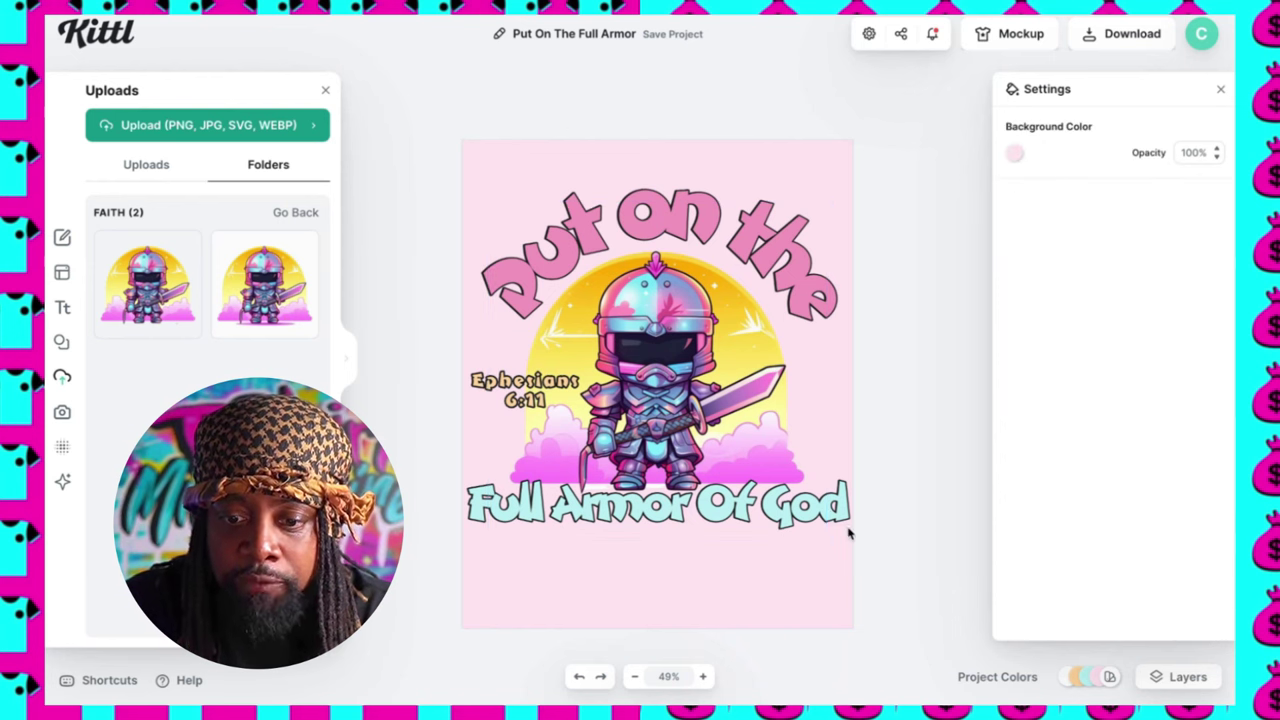
# - Centre the turquoise "Full Armor Of God" text and the pink "put on the" text horizontally on the artboard
pyautogui.click(831, 516)
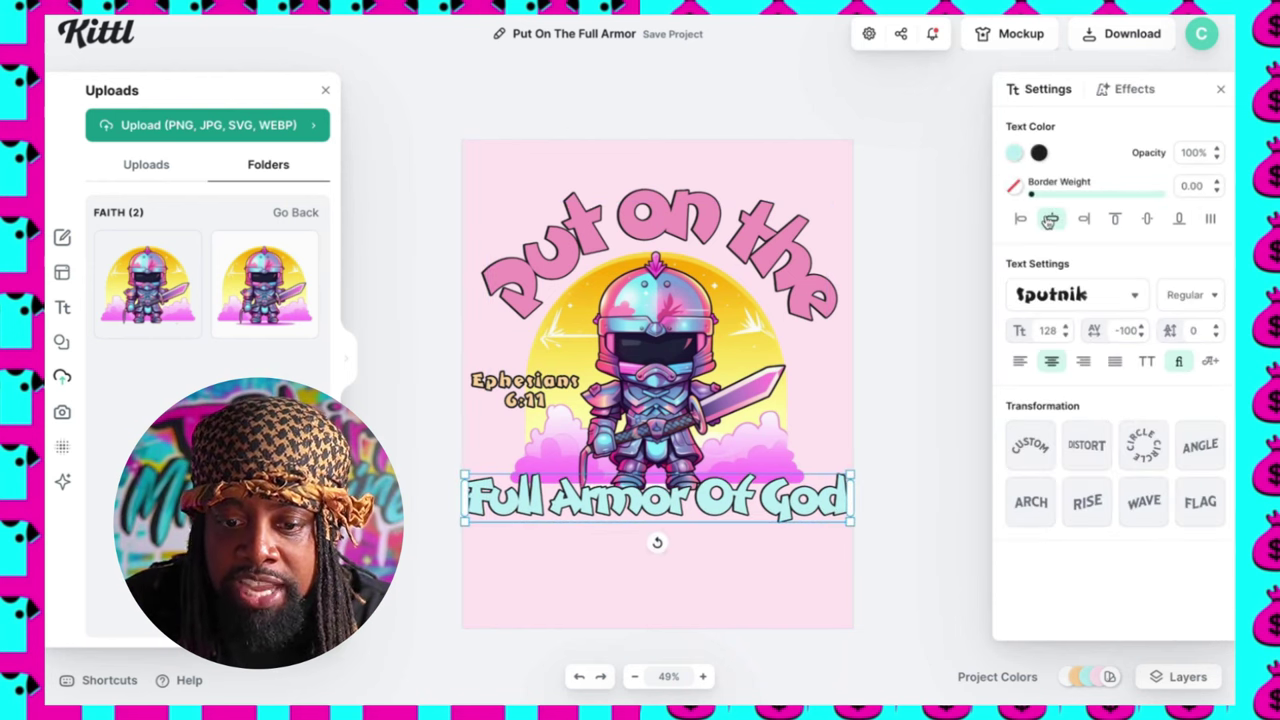
pyautogui.click(700, 222)
pyautogui.click(1051, 217)
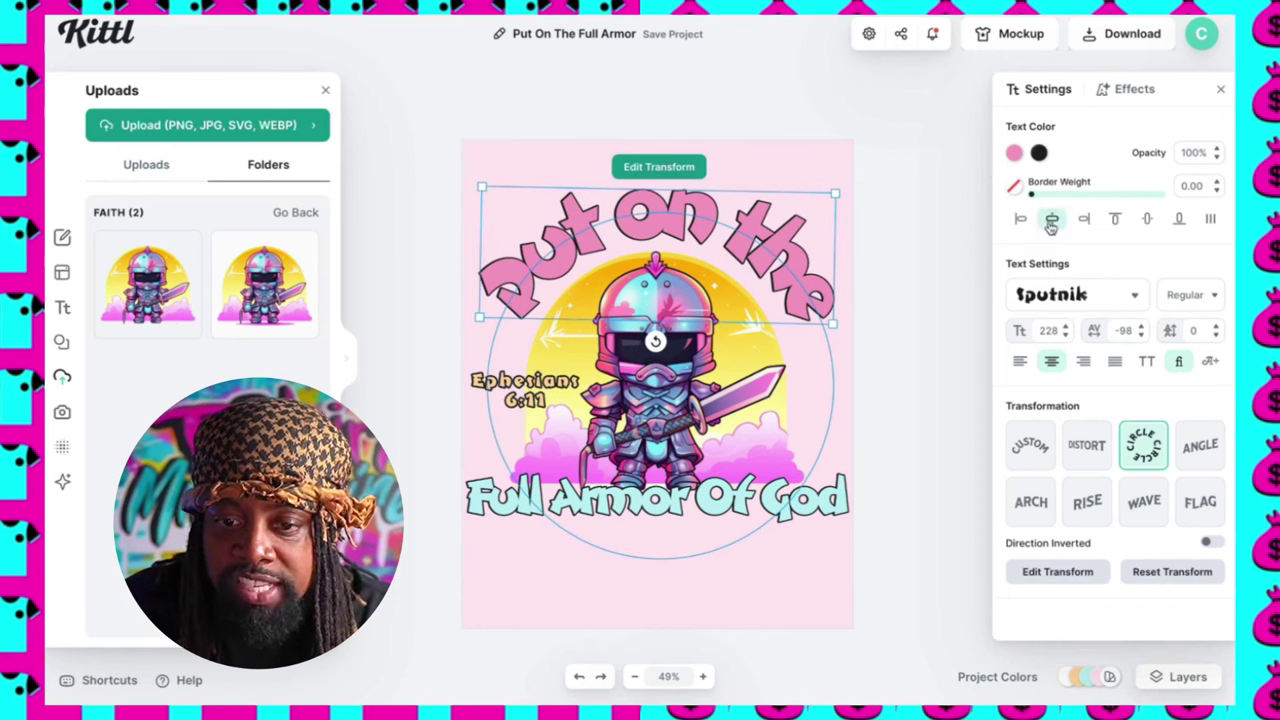
pyautogui.click(776, 170)
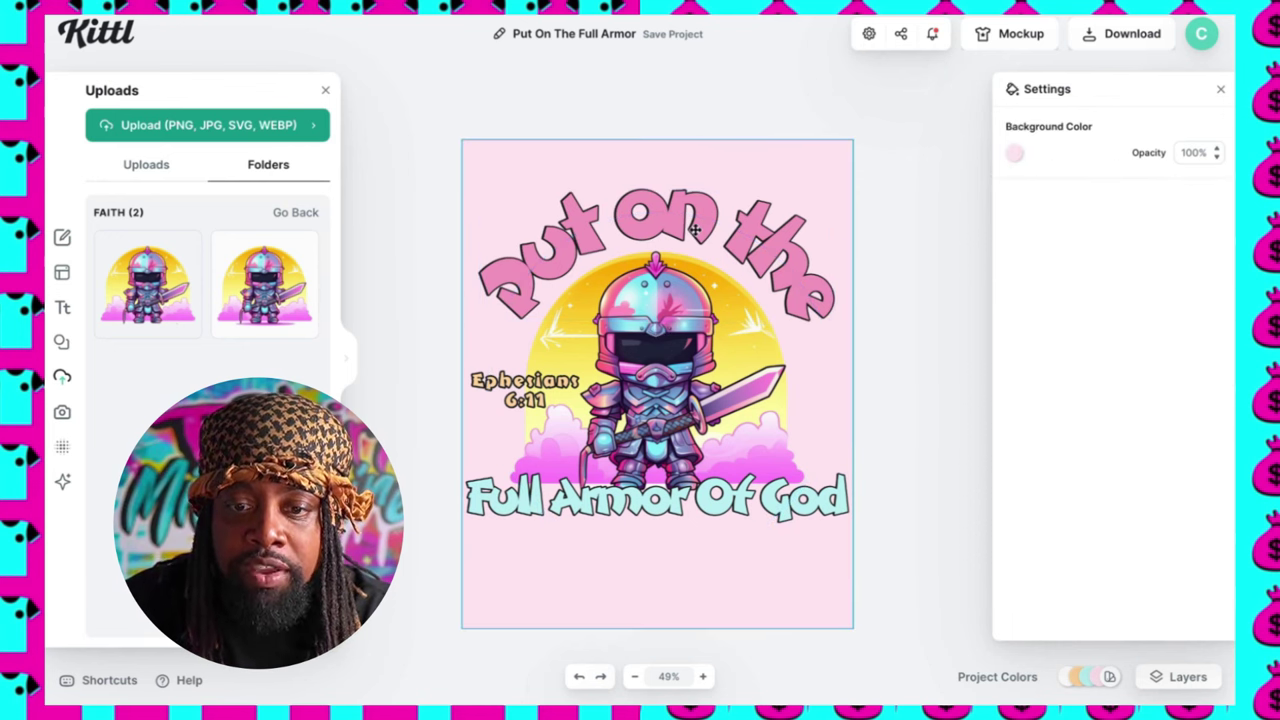
# - Nudge the knight image and the "Ephesians 6:11" text slightly upward
pyautogui.moveTo(684, 343); pyautogui.dragTo(684, 340)
pyautogui.click(527, 382)
pyautogui.moveTo(527, 382); pyautogui.dragTo(527, 376)
pyautogui.click(801, 224)
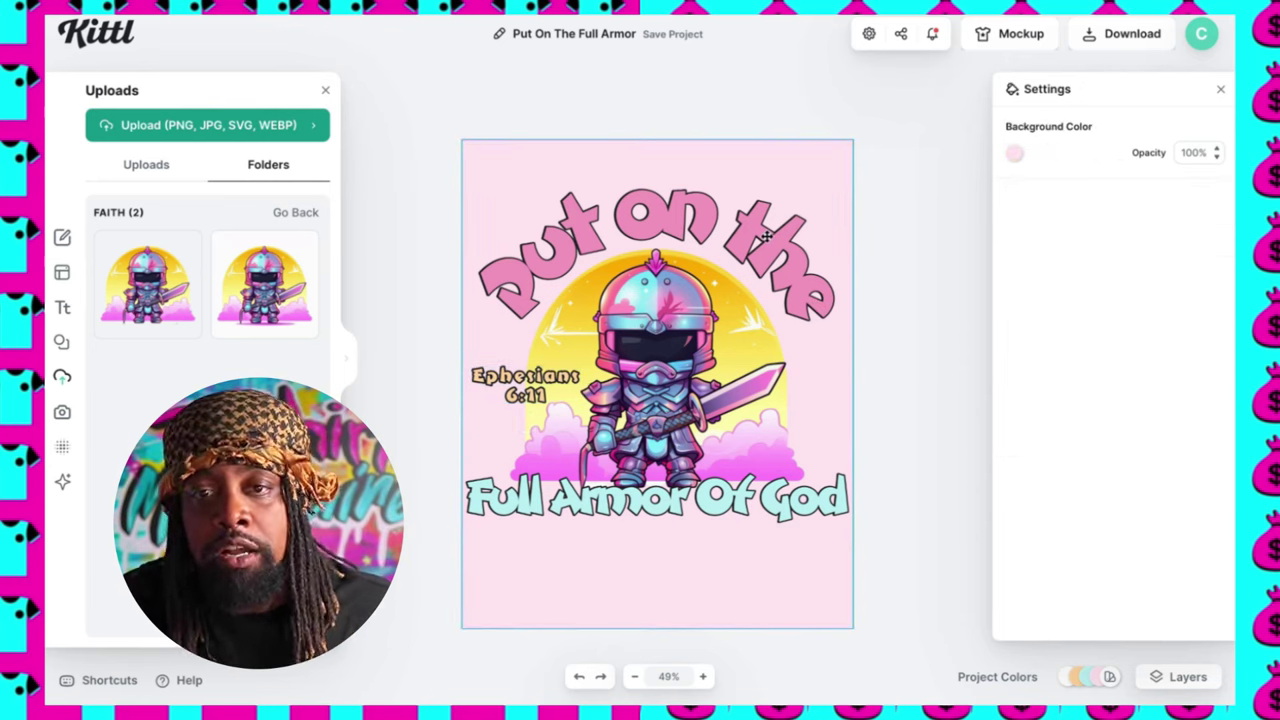
# - Try a deeper magenta fill and a different shadow shading style on the circular "put on the" text
pyautogui.click(767, 234)
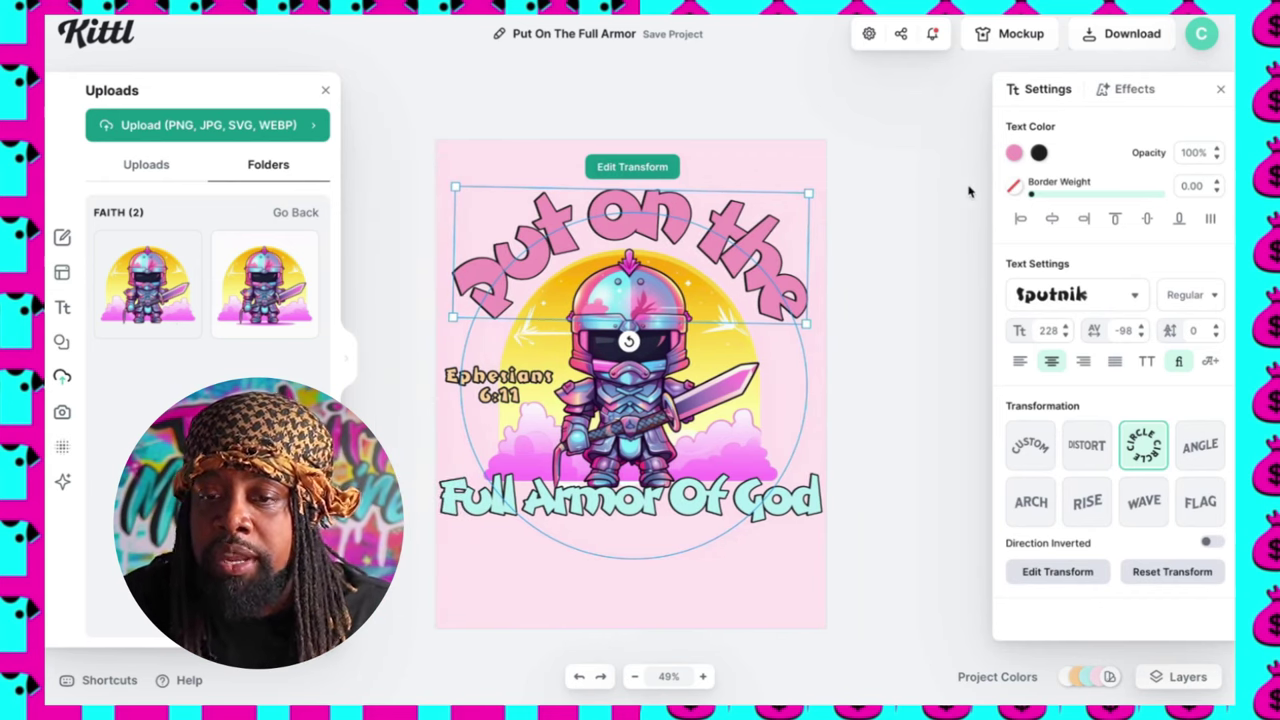
pyautogui.click(1014, 152)
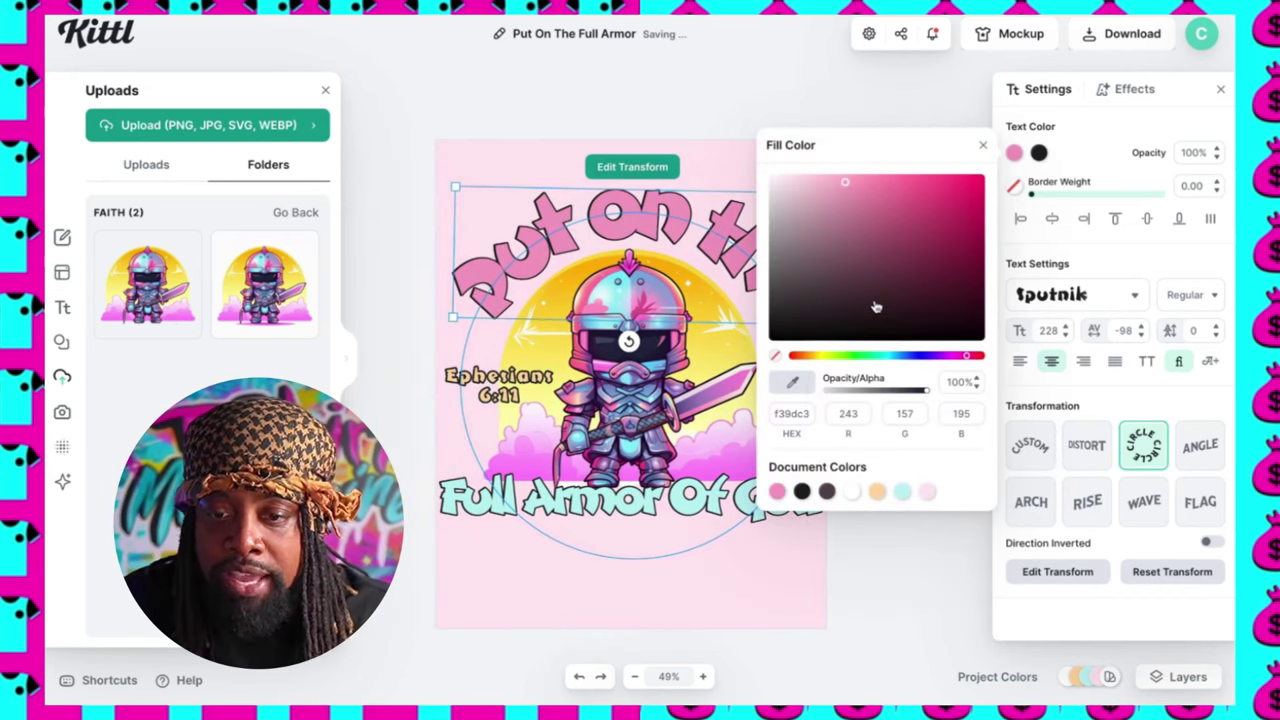
pyautogui.moveTo(875, 307)
pyautogui.mouseDown()
pyautogui.moveTo(920, 234)
pyautogui.moveTo(980, 189)
pyautogui.moveTo(983, 343)
pyautogui.moveTo(901, 195)
pyautogui.mouseUp()
pyautogui.click(1120, 92)
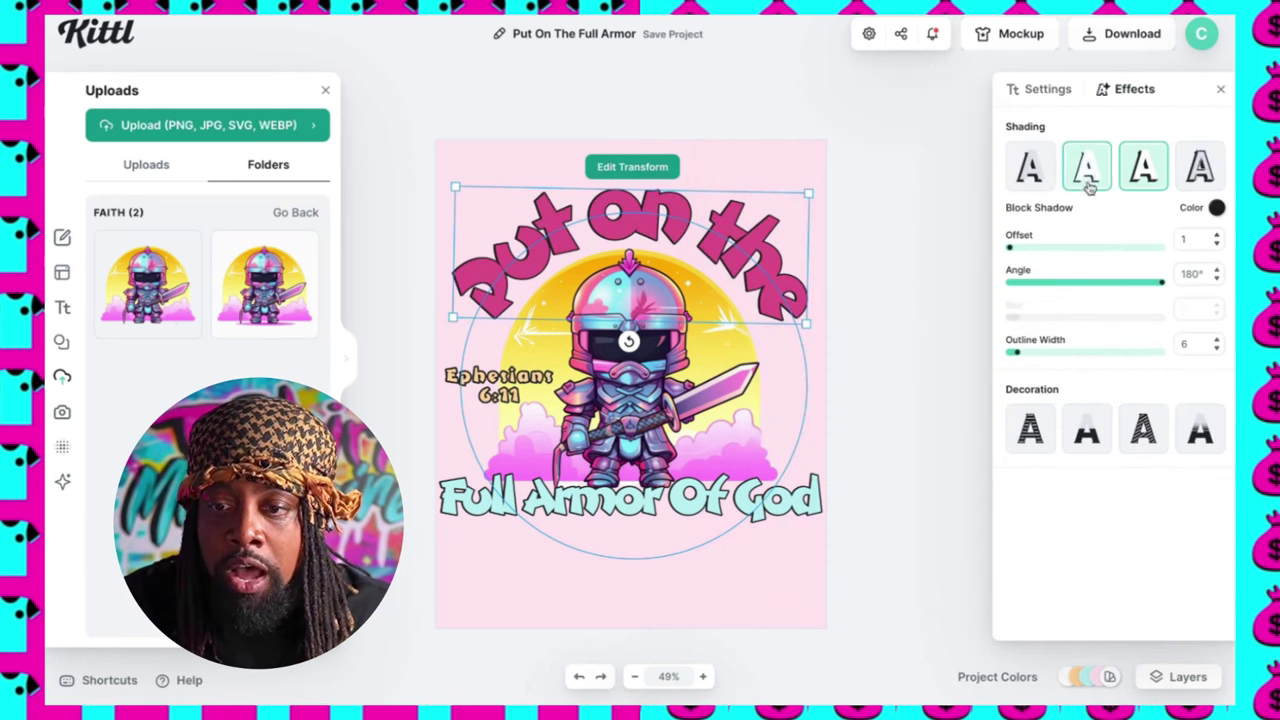
pyautogui.click(1087, 170)
pyautogui.click(822, 169)
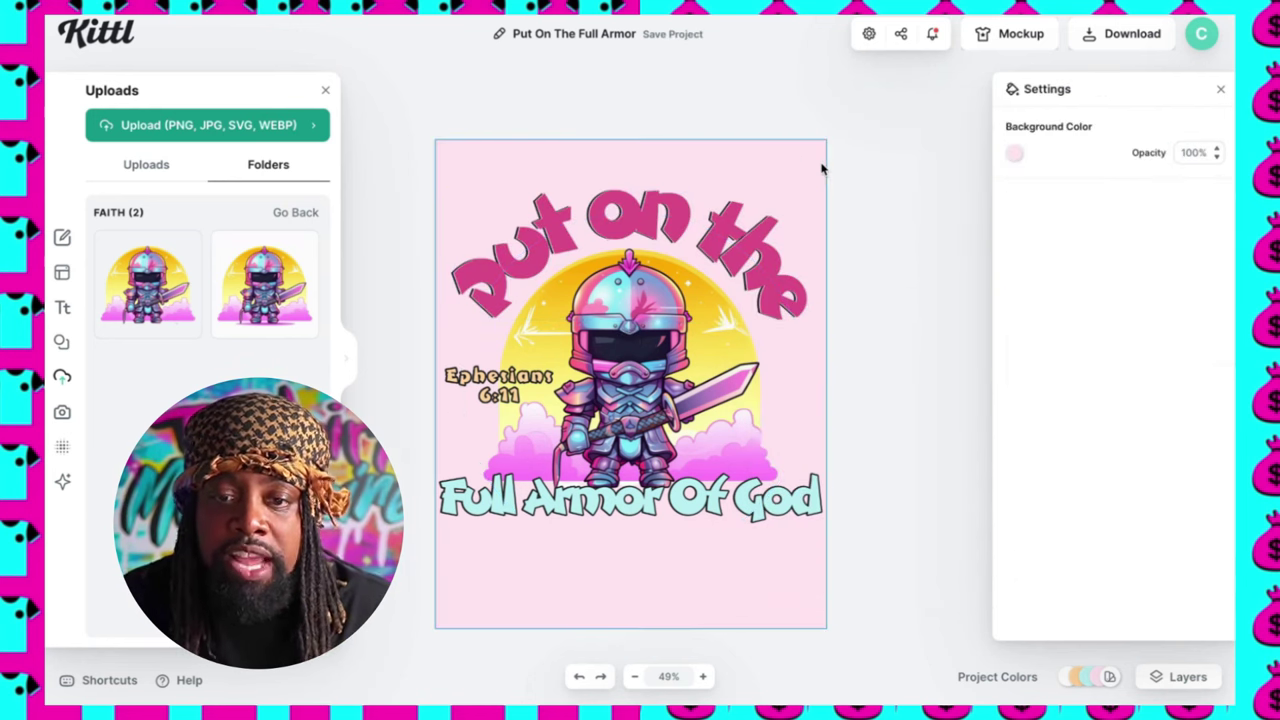
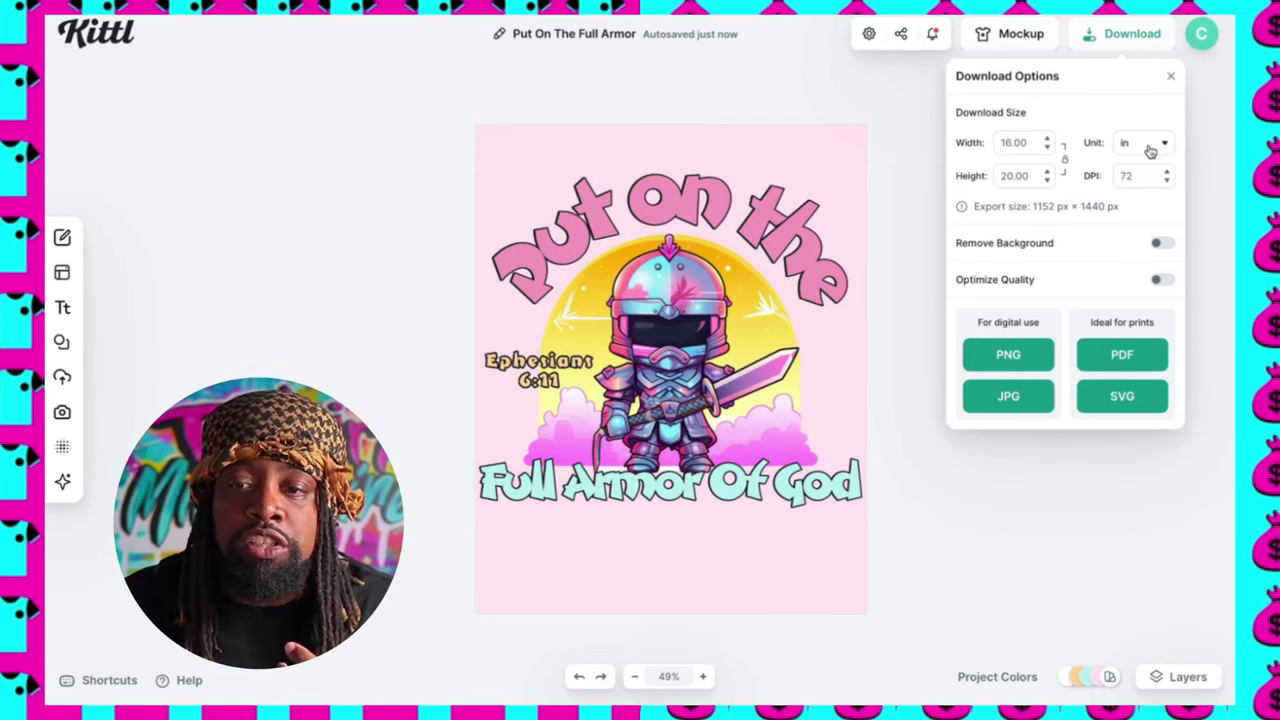
# - Set the download size in pixels to a width of 4000 px at 300 DPI
pyautogui.click(1150, 150)
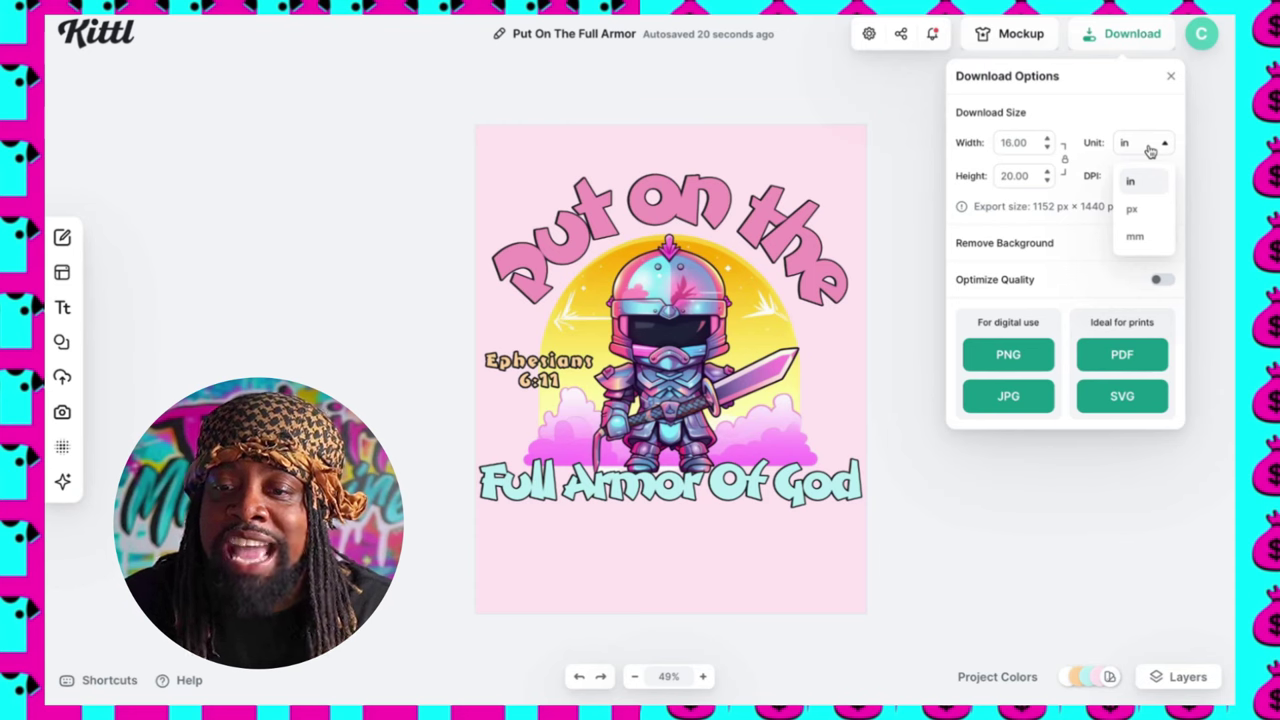
pyautogui.click(1134, 210)
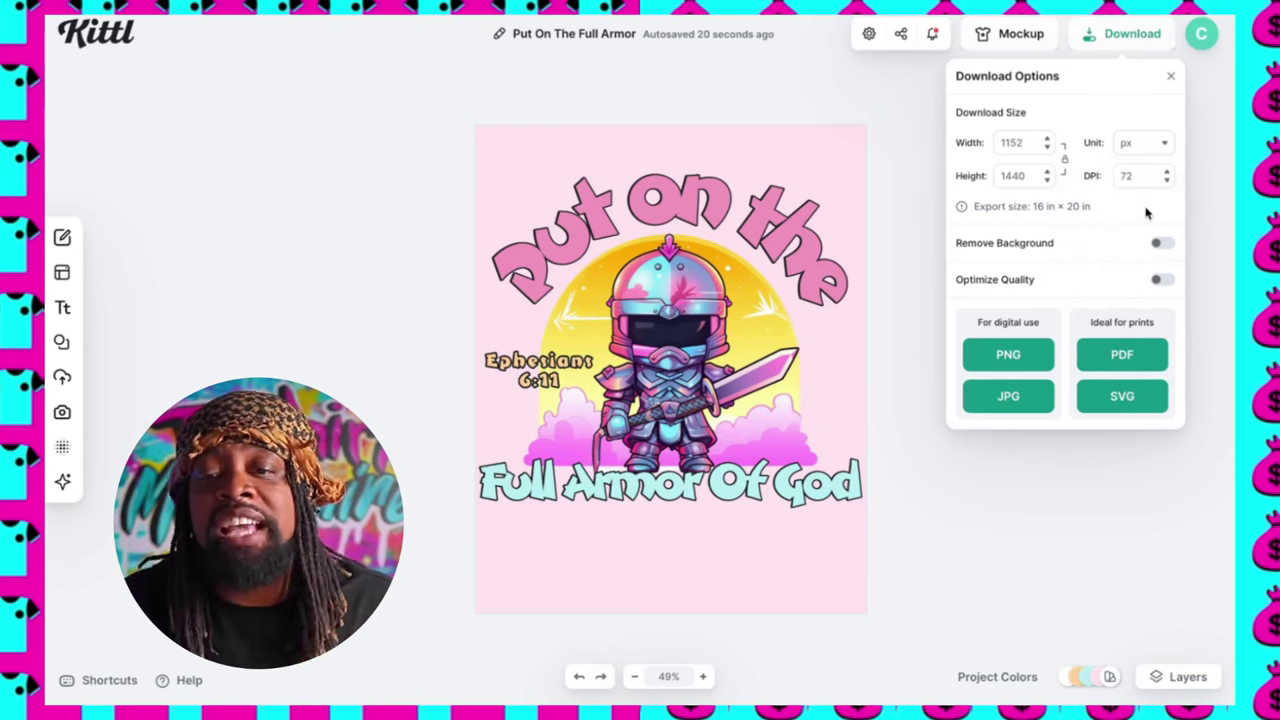
pyautogui.doubleClick(1012, 143)
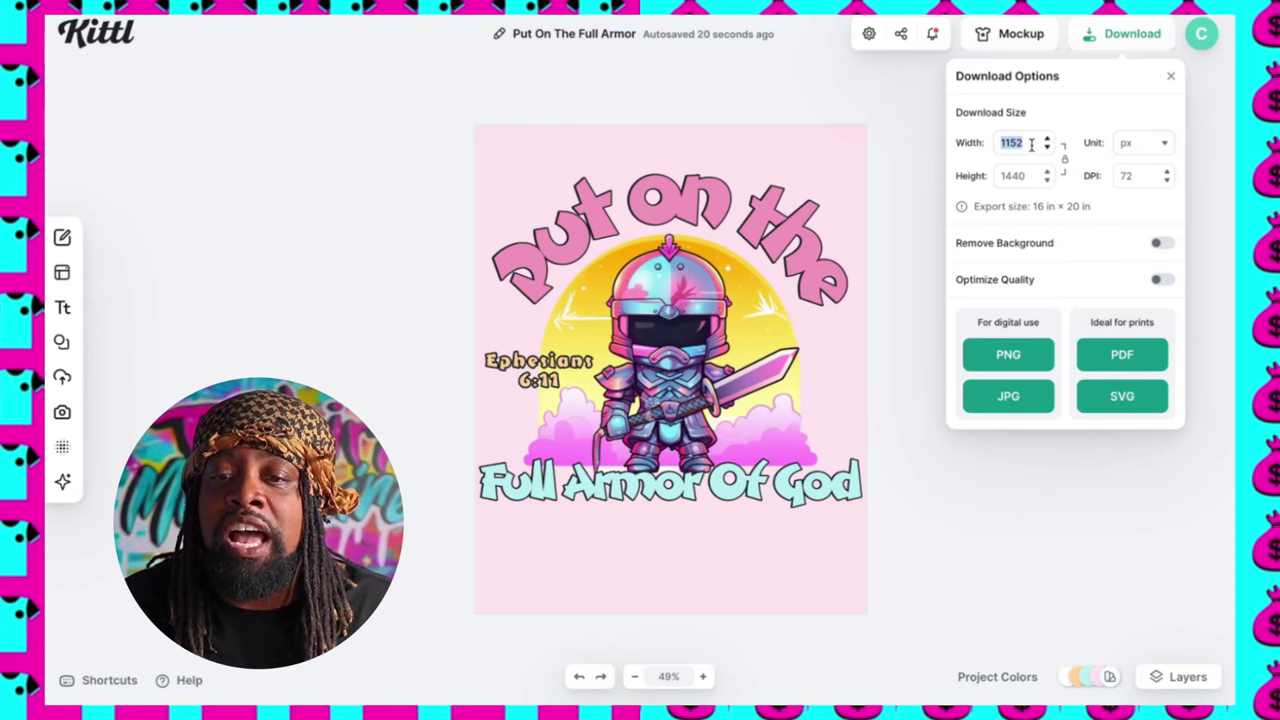
pyautogui.moveTo(1024, 143); pyautogui.dragTo(995, 142)
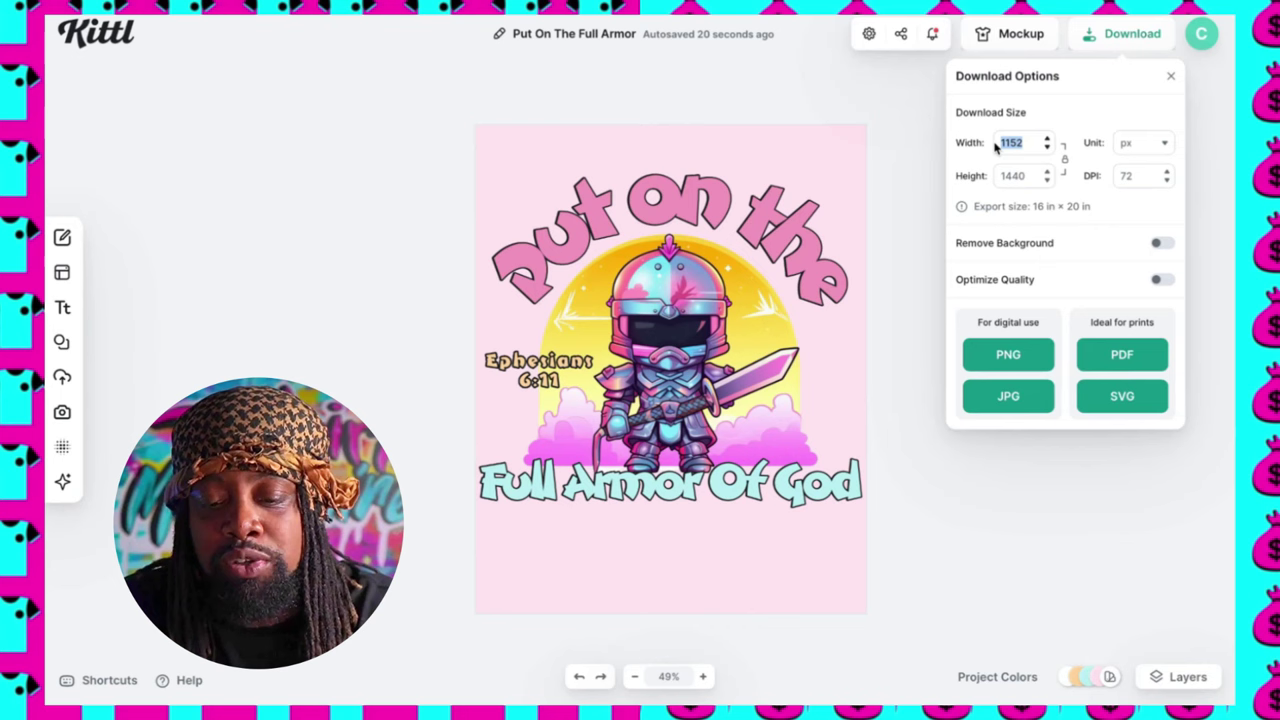
pyautogui.write('4000')
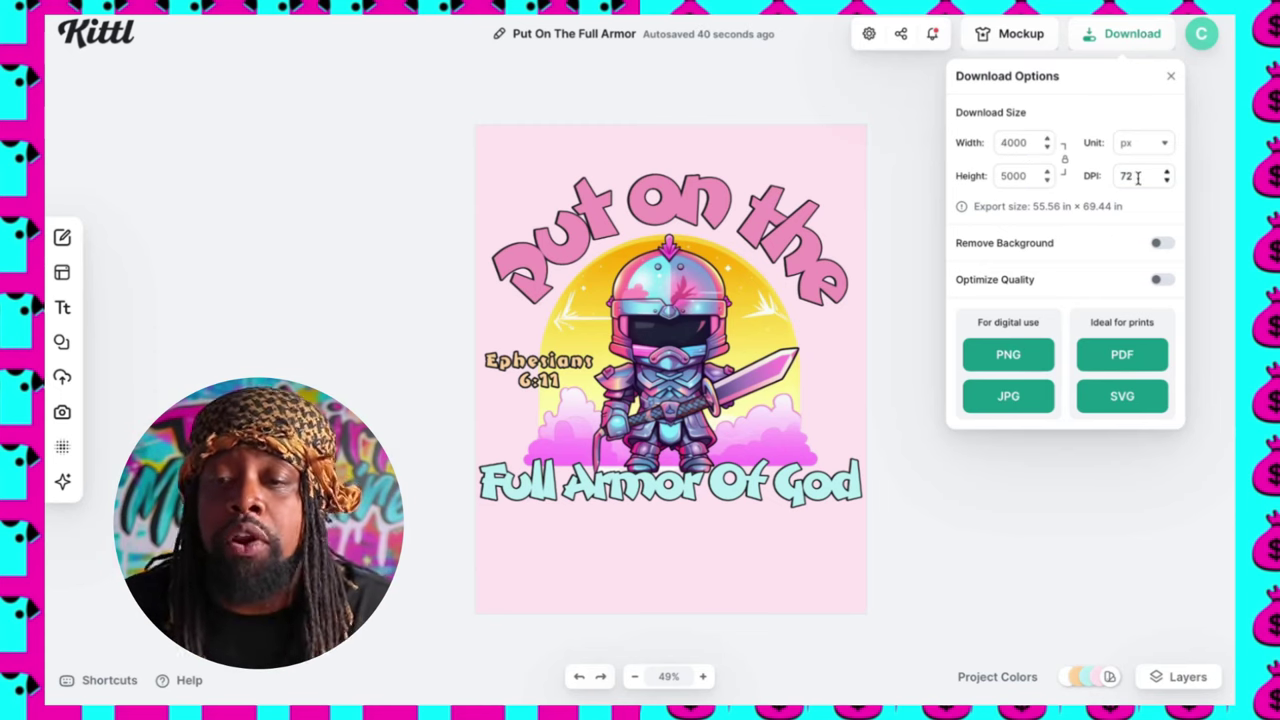
pyautogui.moveTo(1139, 176); pyautogui.dragTo(1118, 176)
pyautogui.write('3')
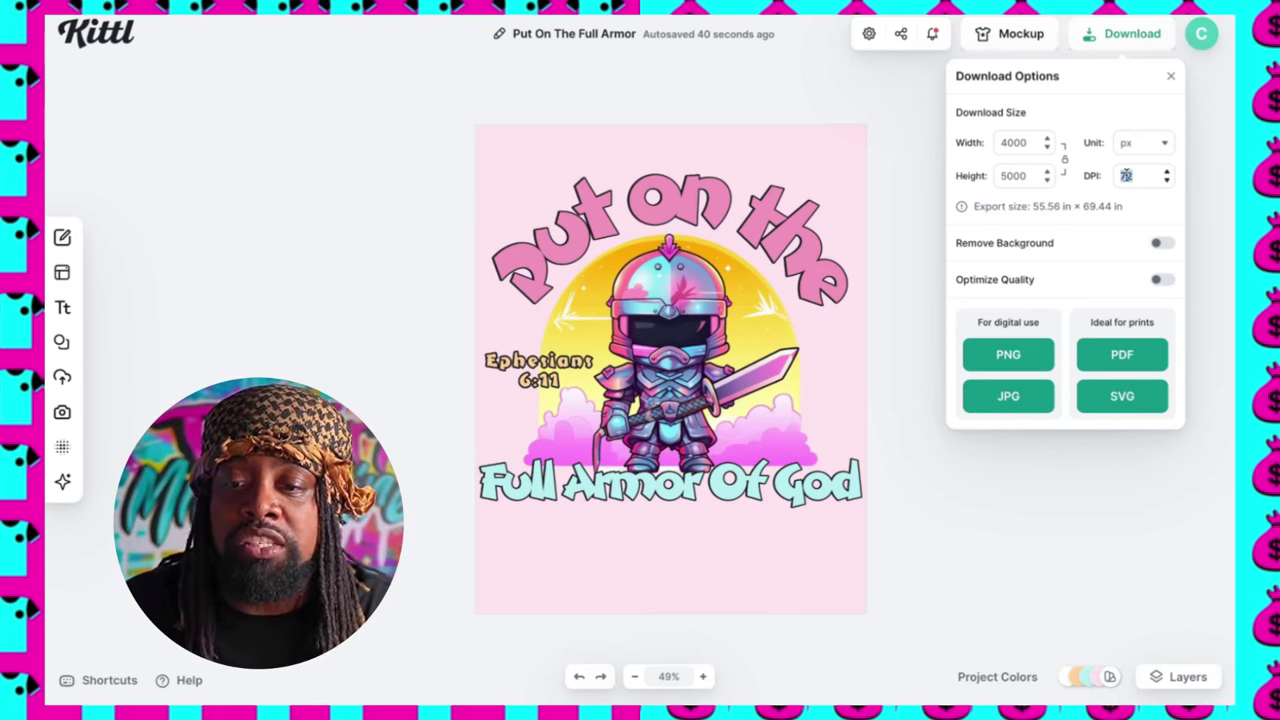
pyautogui.write('300')
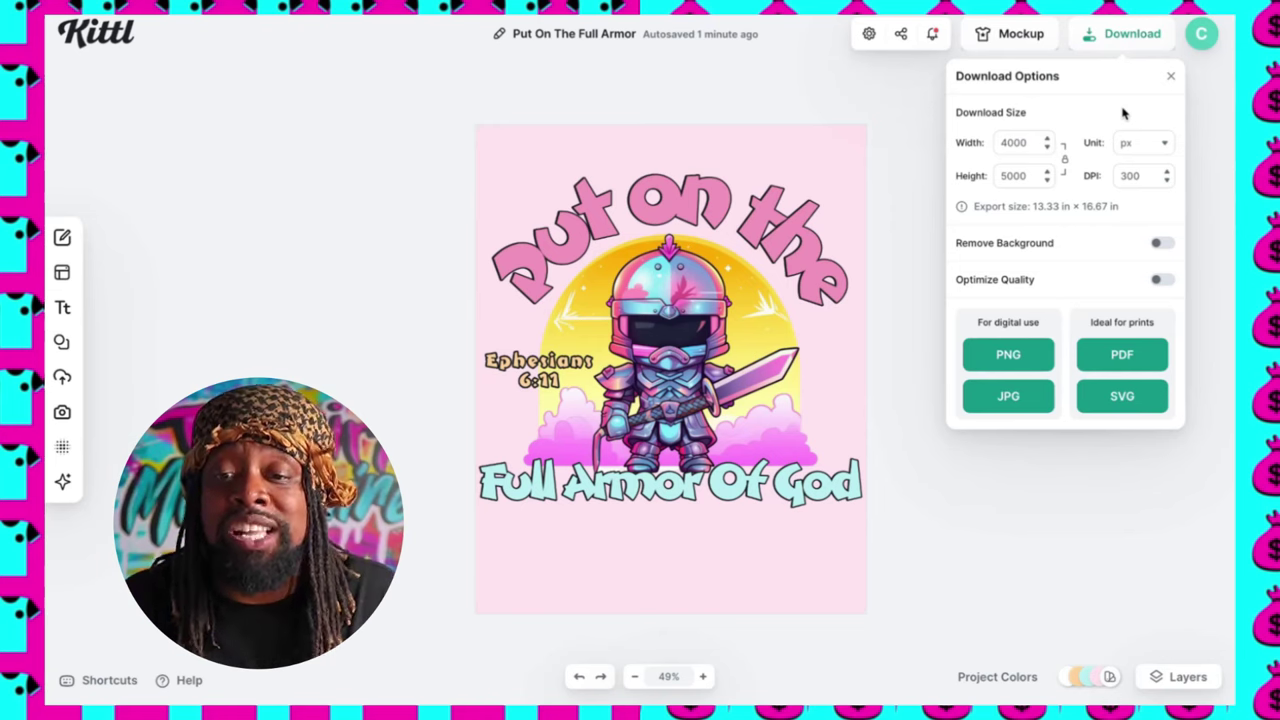
# - Download the design as a PNG with Remove Background and Optimize Quality enabled, allowing downloads from the site
pyautogui.click(1157, 248)
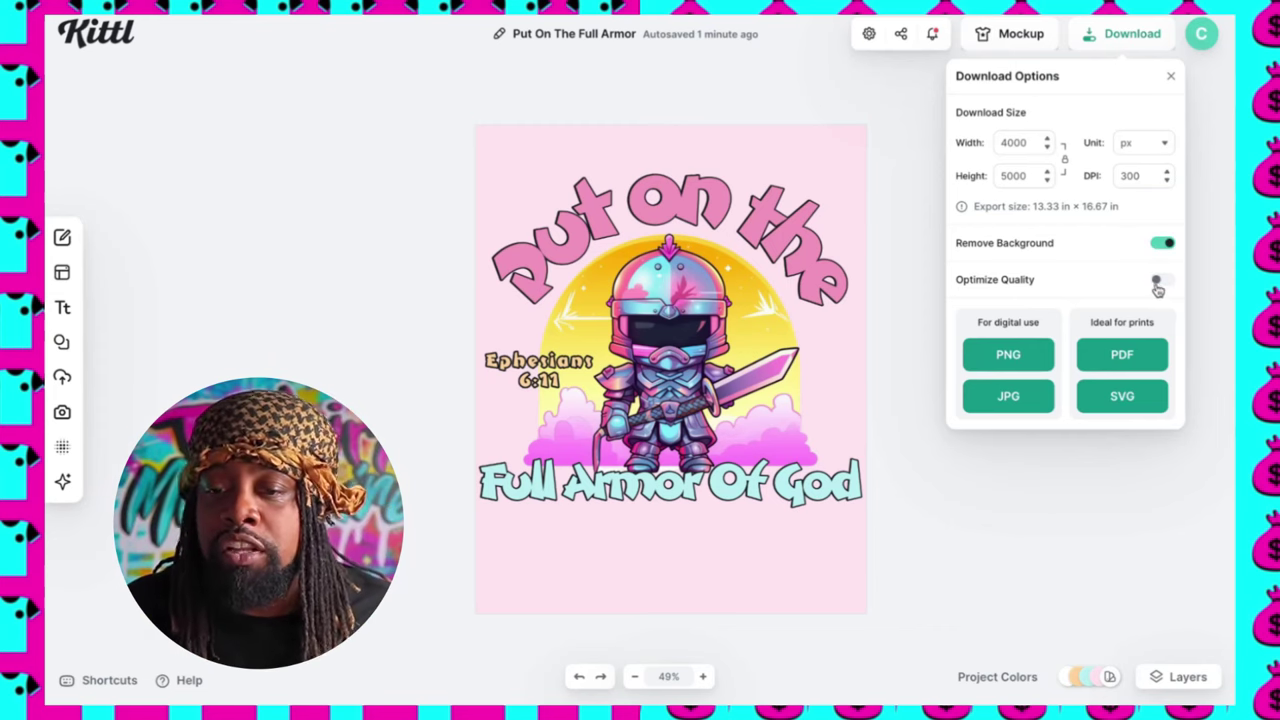
pyautogui.click(1158, 283)
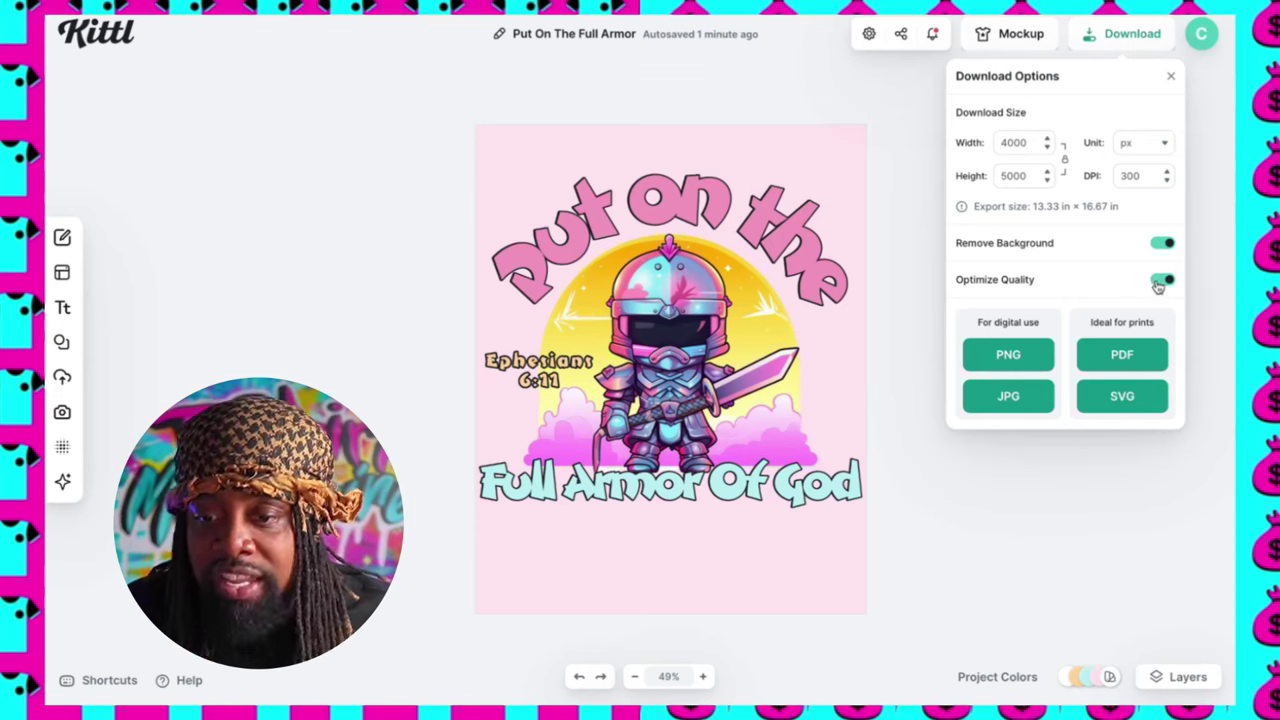
pyautogui.click(1012, 362)
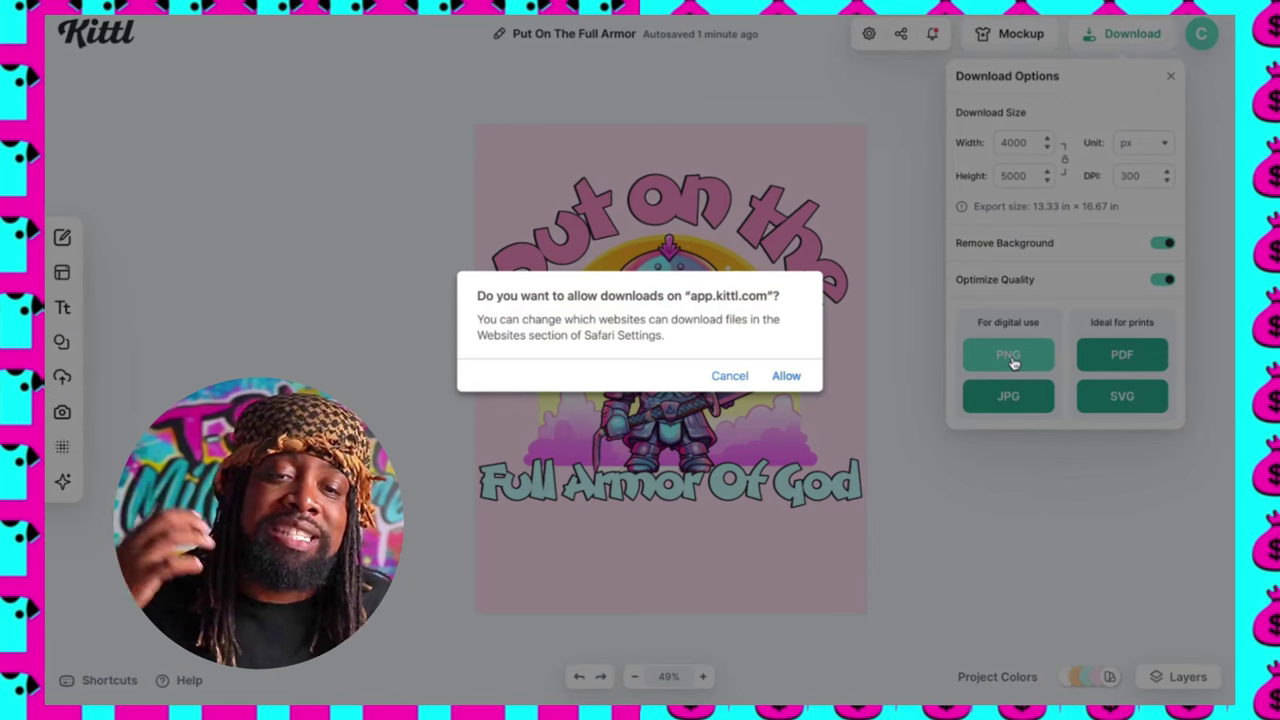
pyautogui.click(786, 376)
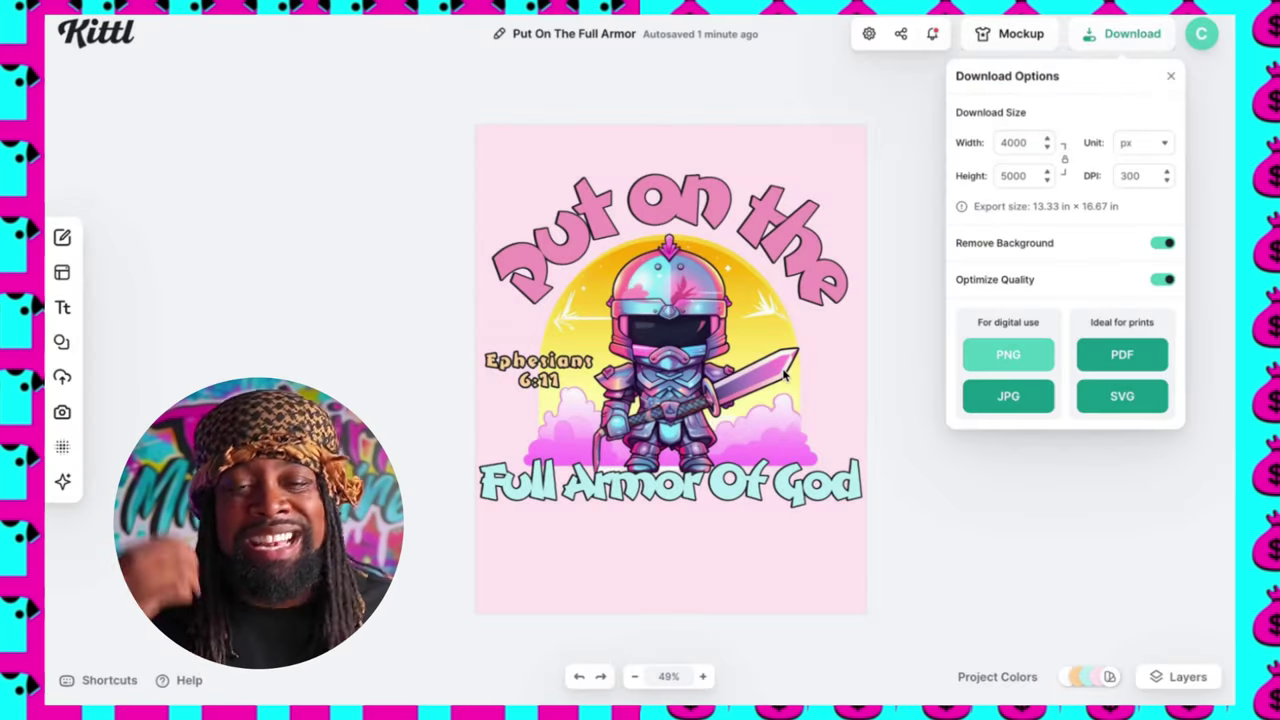